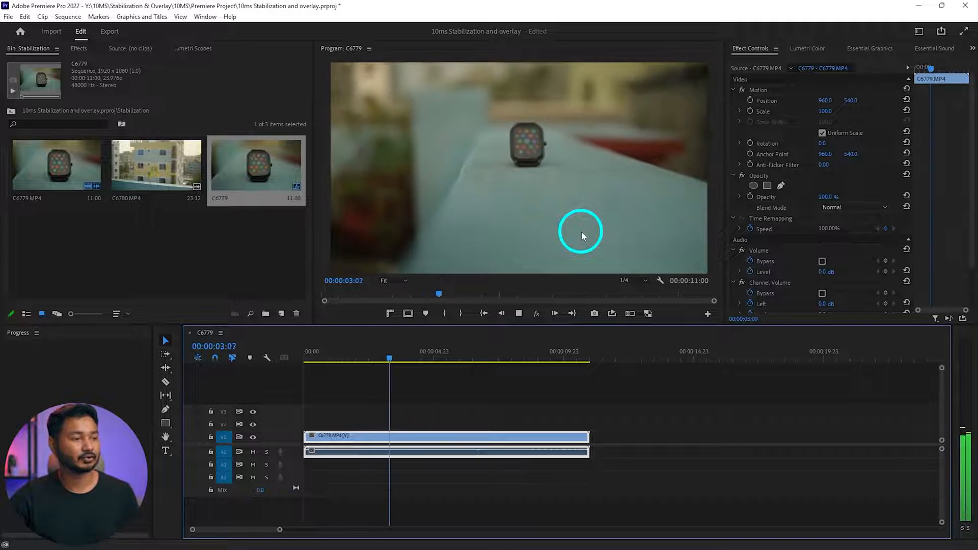
- Ripple-trim away the part of clip C6779.MP4 before 00:00:06:19, and cut the end of the remaining clip at 00:00:02:15
{"action": "key", "text": "space"}
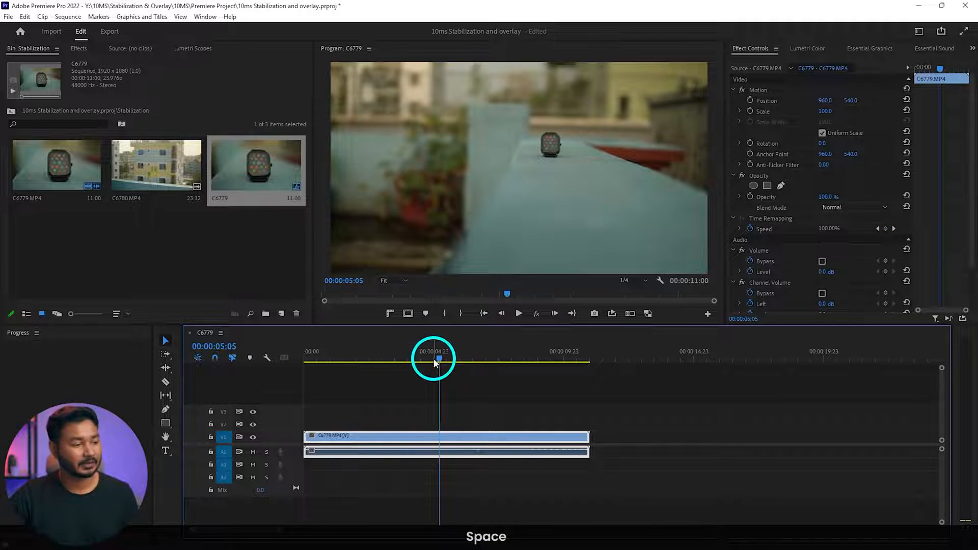
{"action": "left_click_drag", "start_coordinate": [435, 360], "coordinate": [483, 366]}
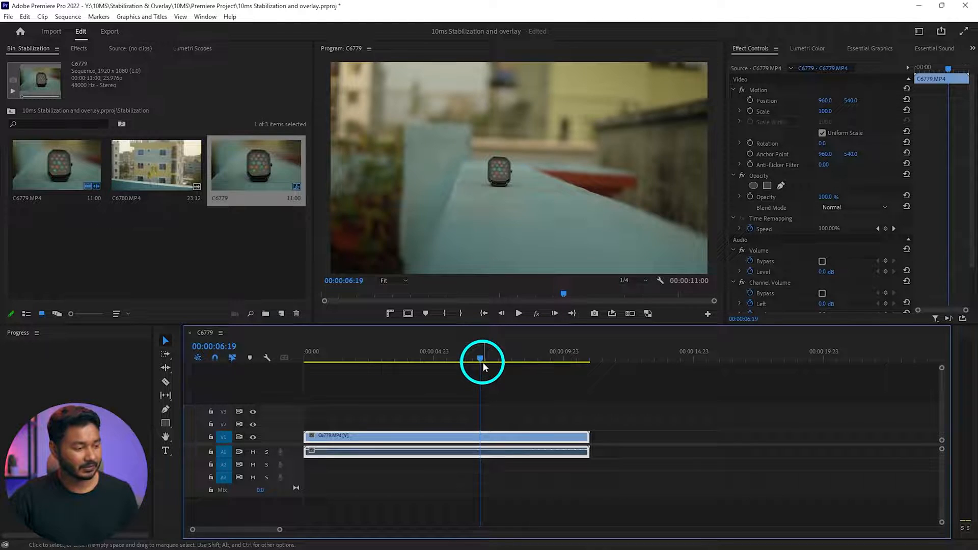
{"action": "key", "text": "q"}
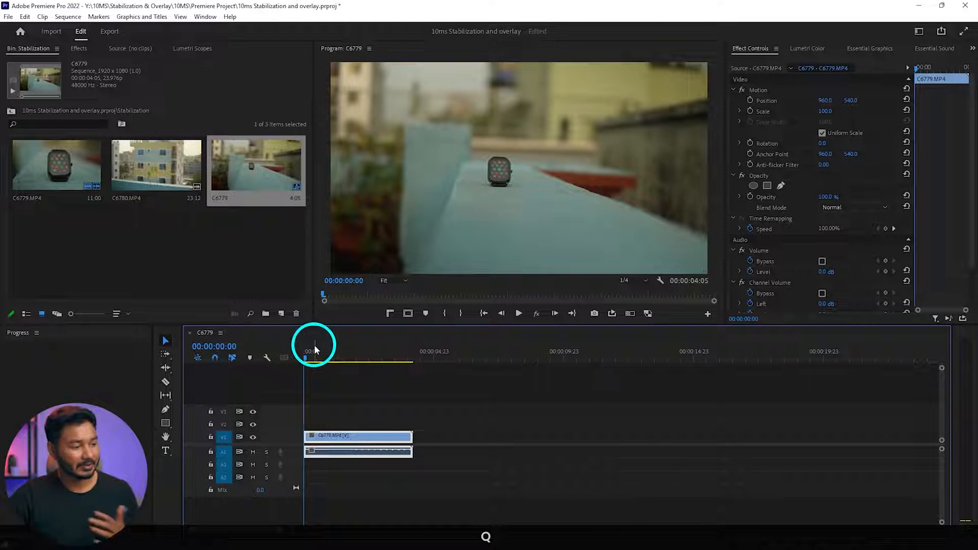
{"action": "left_click_drag", "start_coordinate": [308, 357], "coordinate": [372, 362]}
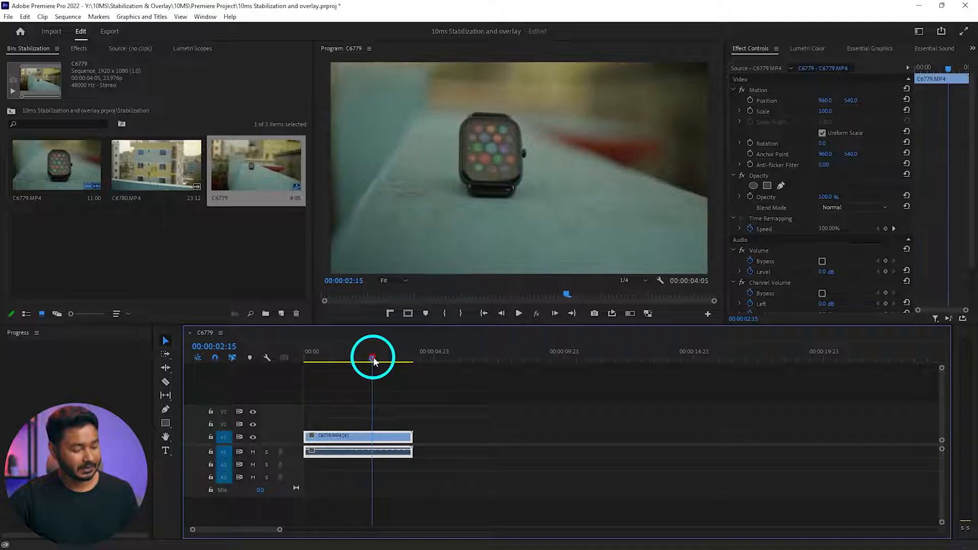
{"action": "key", "text": "w"}
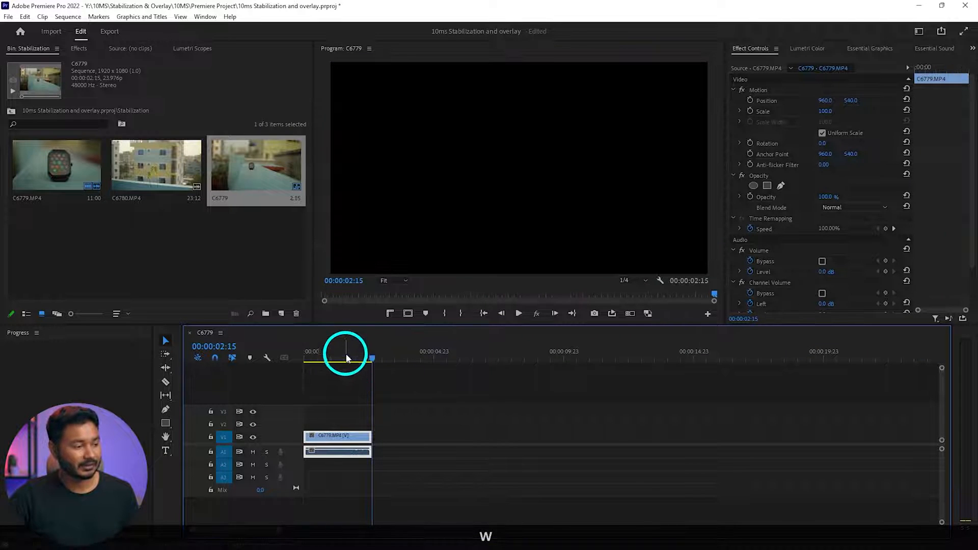
{"action": "mouse_move", "coordinate": [346, 358]}
{"action": "left_mouse_down"}
{"action": "mouse_move", "coordinate": [306, 358]}
{"action": "mouse_move", "coordinate": [340, 360]}
{"action": "left_mouse_up"}
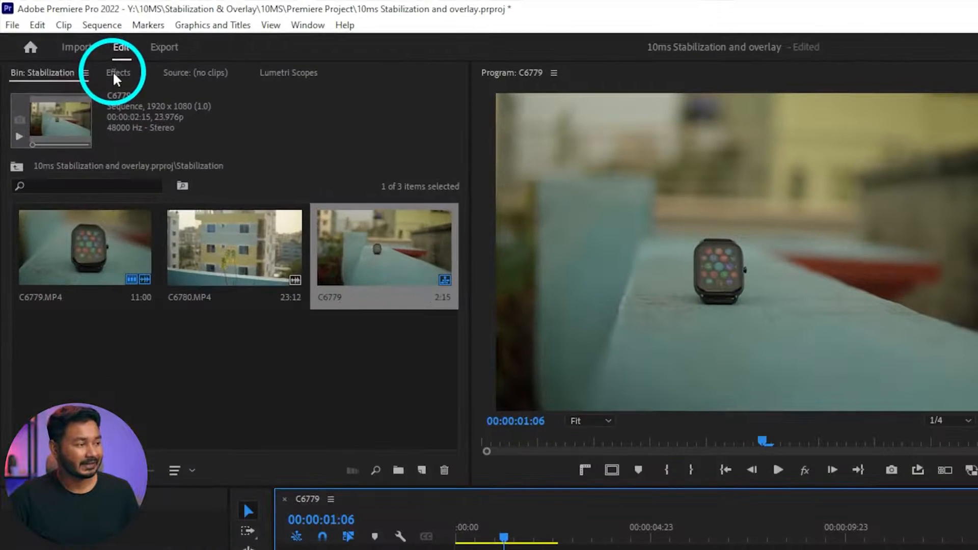
- Find the Warp Stabilizer effect by searching for "warp", apply it to the C6779.MP4 clip and play the clip from the start
{"action": "left_click", "coordinate": [78, 49]}
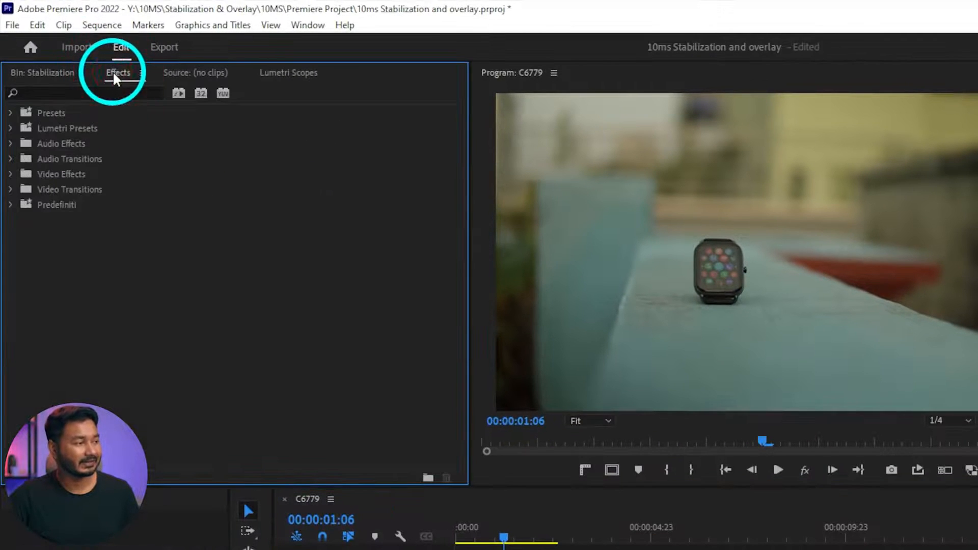
{"action": "left_click", "coordinate": [98, 90]}
{"action": "type", "text": "warp"}
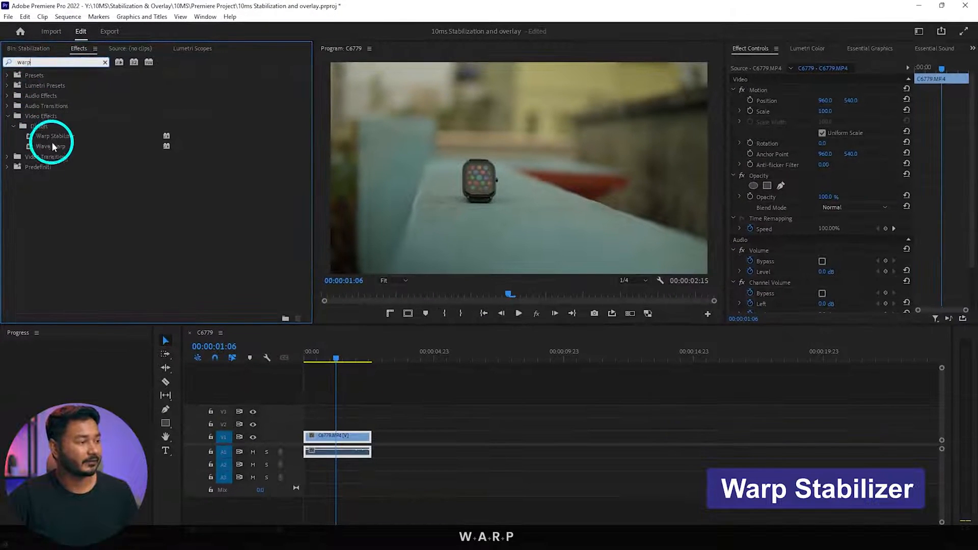
{"action": "left_click", "coordinate": [55, 136]}
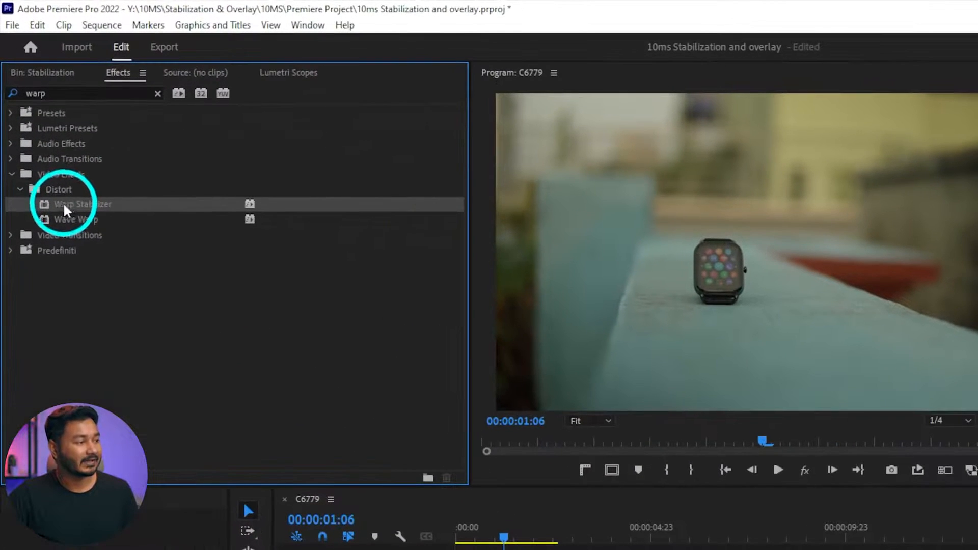
{"action": "left_click_drag", "start_coordinate": [60, 206], "coordinate": [406, 521]}
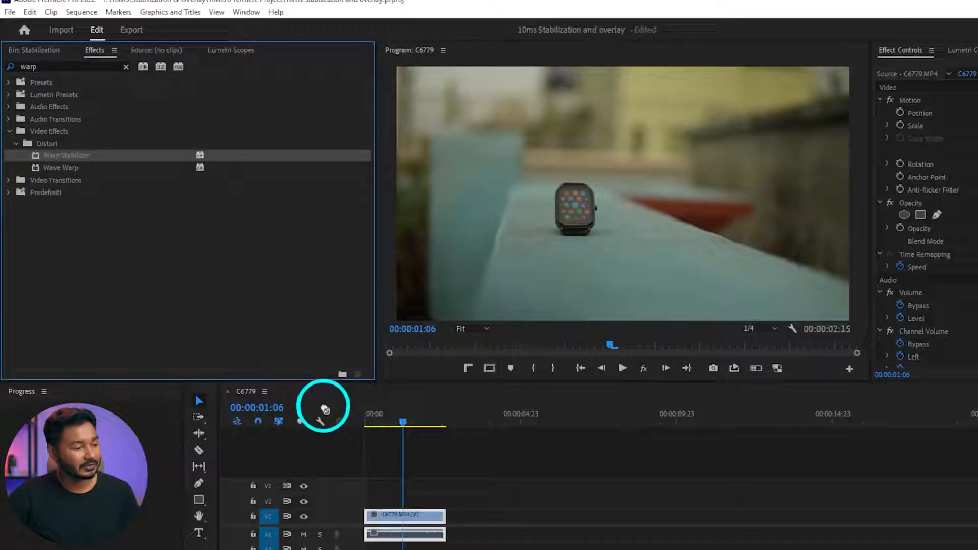
{"action": "left_click_drag", "start_coordinate": [325, 409], "coordinate": [402, 515]}
{"action": "left_click_drag", "start_coordinate": [336, 436], "coordinate": [342, 437]}
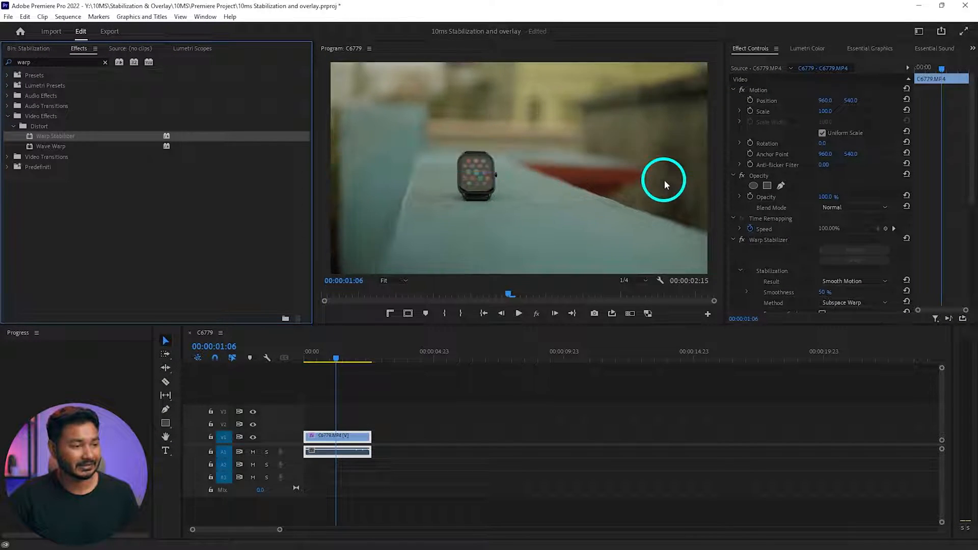
{"action": "left_click", "coordinate": [301, 365]}
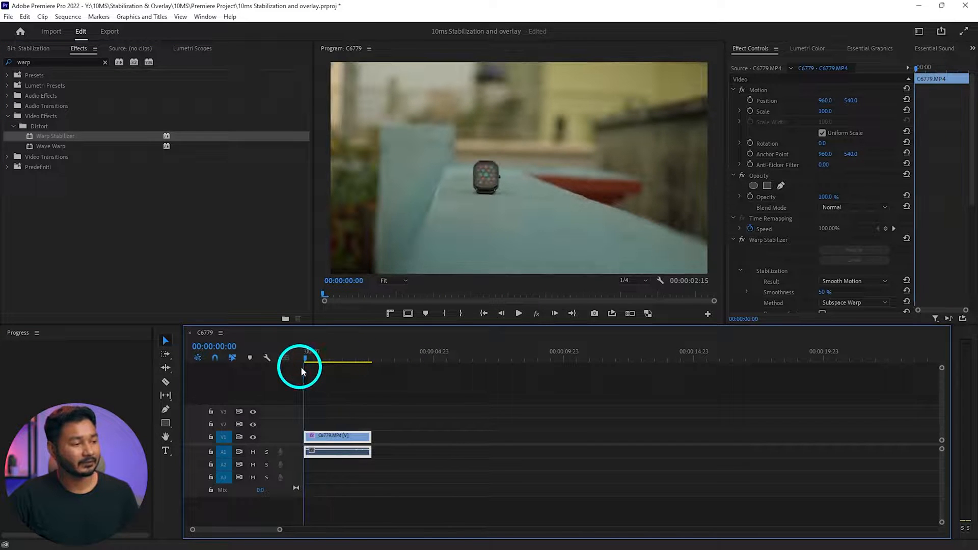
{"action": "key", "text": "space"}
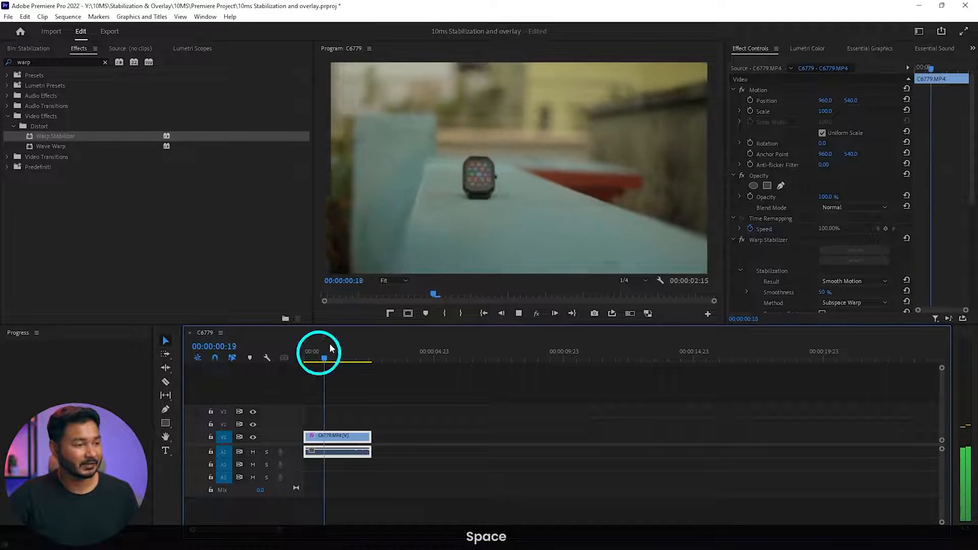
{"action": "key", "text": "space"}
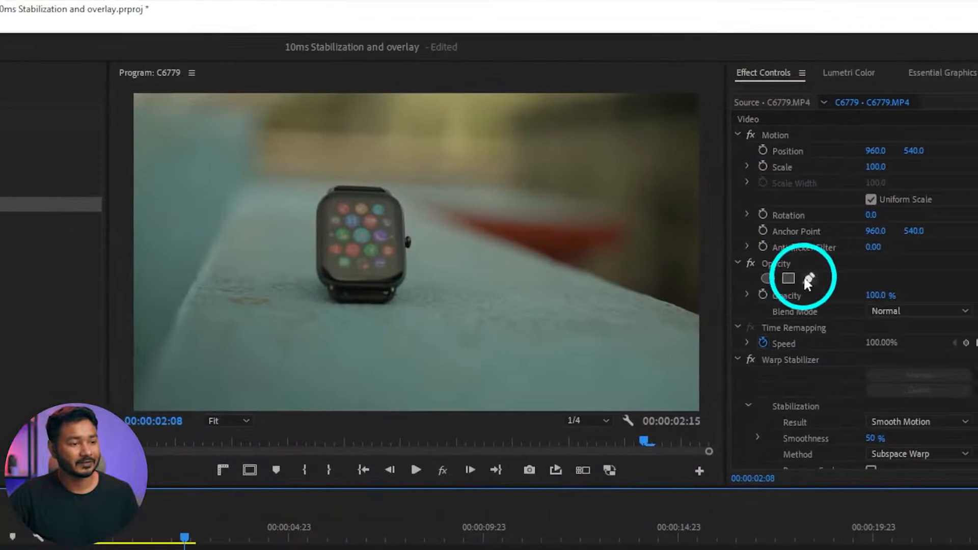
- Set the Warp Stabilizer's Smoothness to 173% and play the clip from the start to check the motion
{"action": "scroll", "coordinate": [861, 240], "scroll_direction": "down", "scroll_amount": 2}
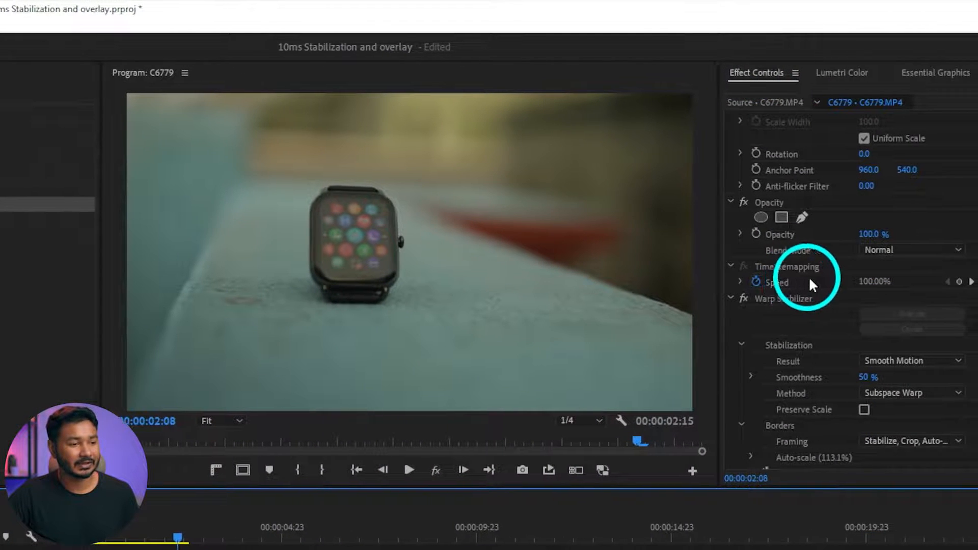
{"action": "left_click", "coordinate": [770, 300]}
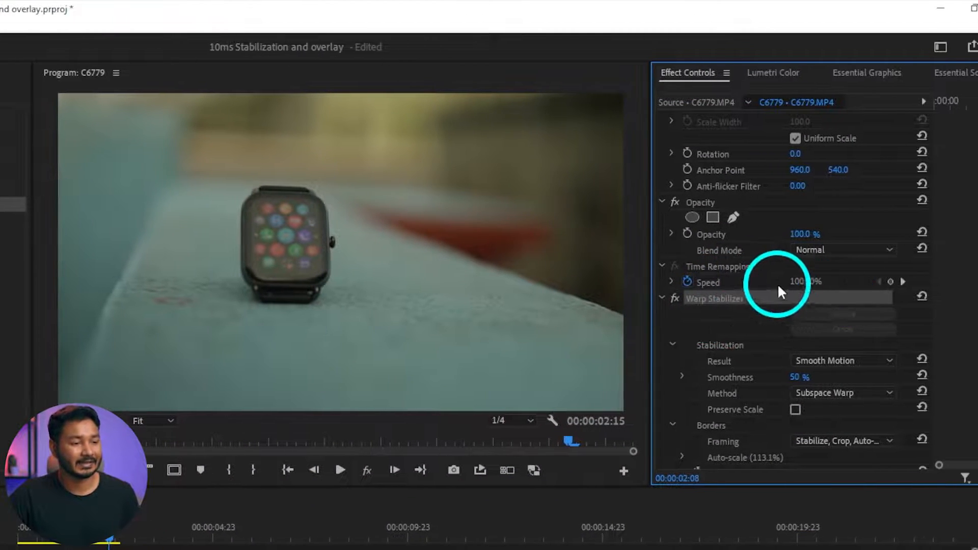
{"action": "scroll", "coordinate": [778, 292], "scroll_direction": "down", "scroll_amount": 3}
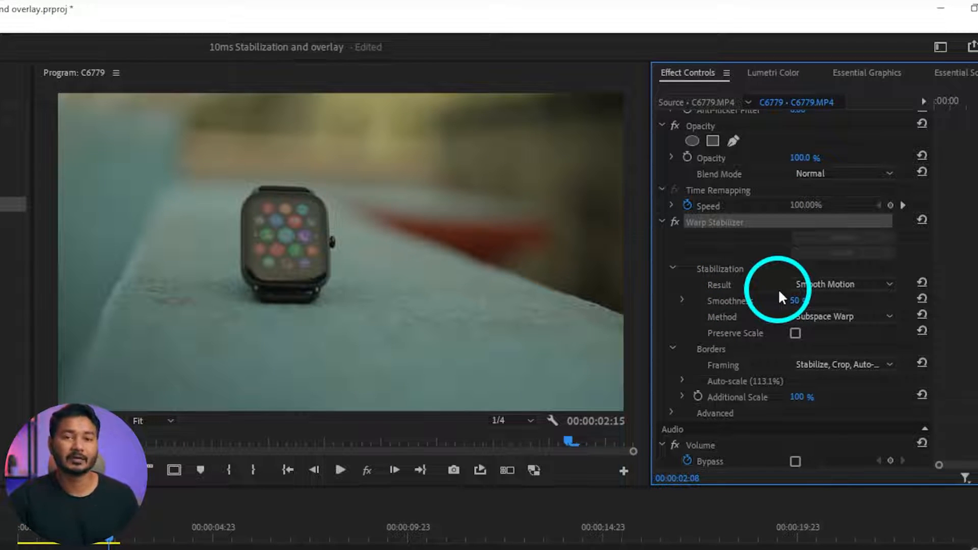
{"action": "left_click", "coordinate": [736, 301]}
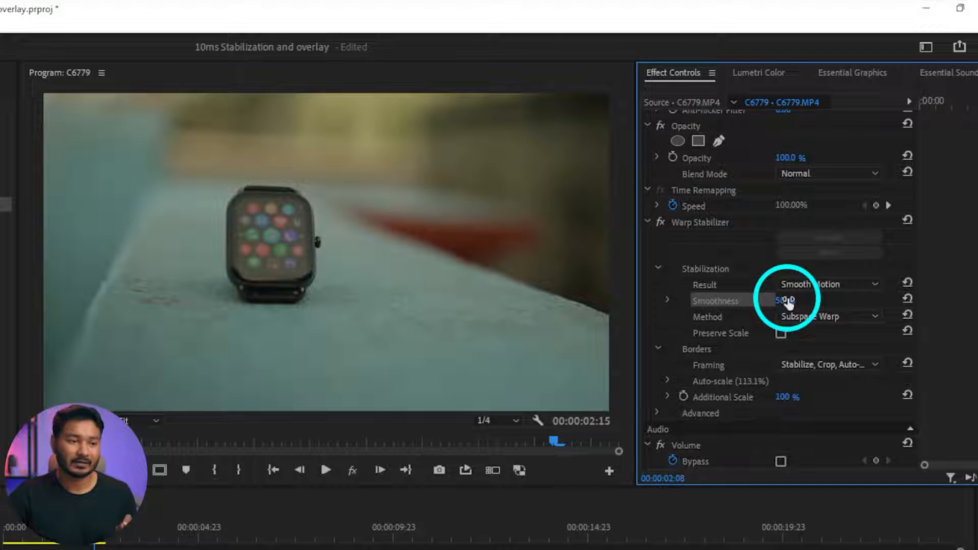
{"action": "left_click_drag", "start_coordinate": [788, 301], "coordinate": [880, 300]}
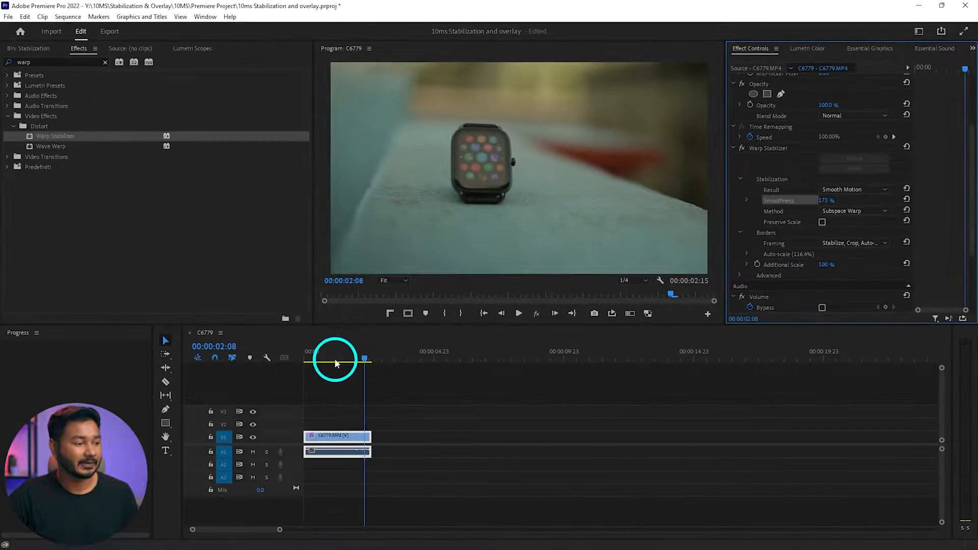
{"action": "left_click", "coordinate": [301, 357]}
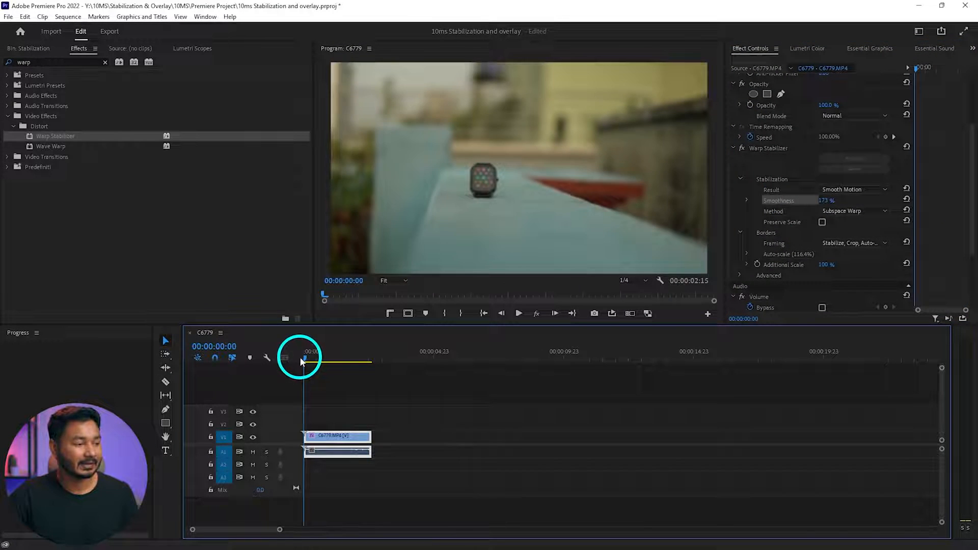
{"action": "key", "text": "space"}
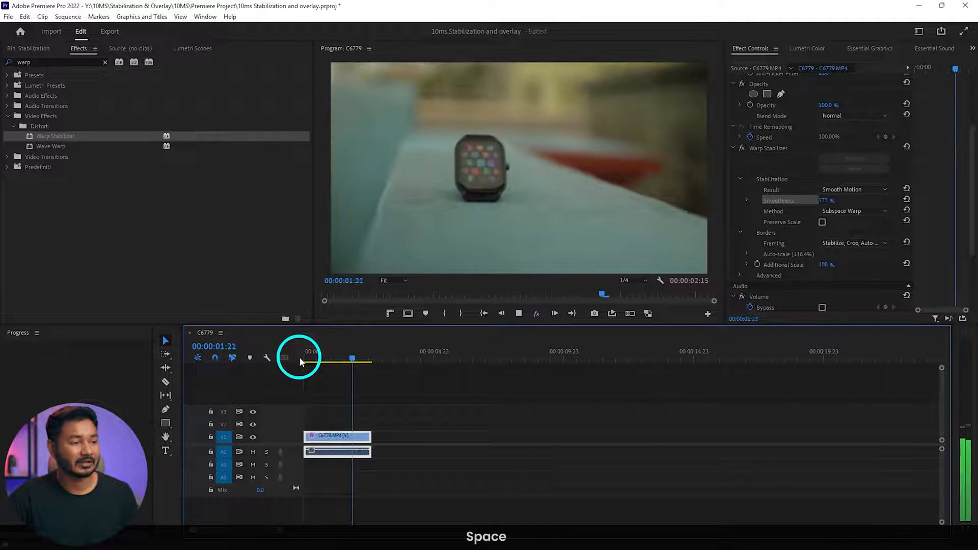
{"action": "key", "text": "space"}
- Set the Warp Stabilizer's Smoothness to 40% and replay the clip to judge the stabilization
{"action": "left_click_drag", "start_coordinate": [831, 200], "coordinate": [803, 203]}
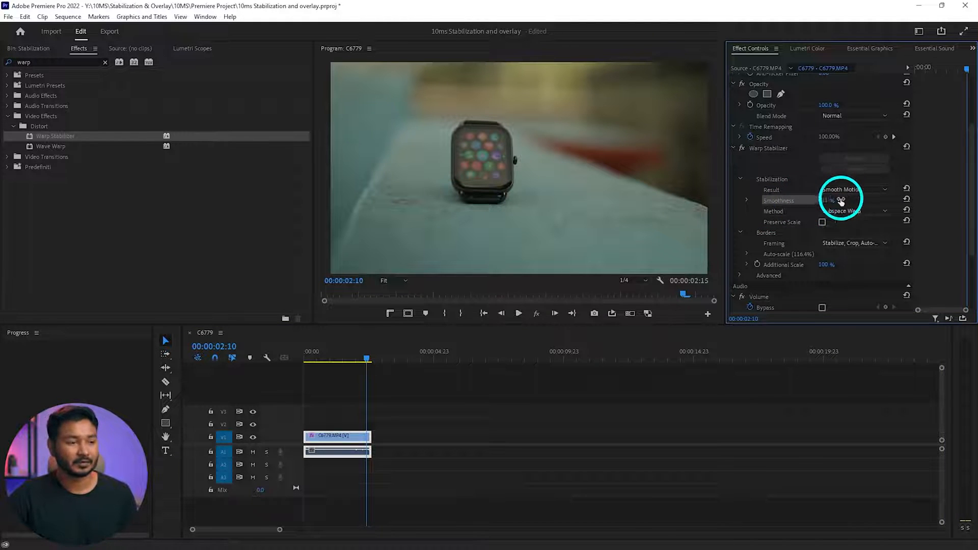
{"action": "type", "text": "40"}
{"action": "key", "text": "Return"}
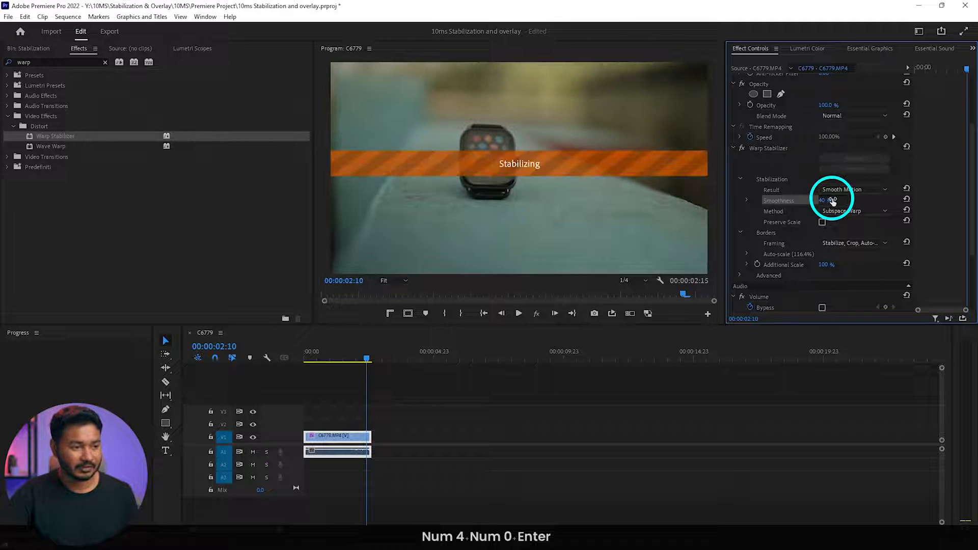
{"action": "left_click_drag", "start_coordinate": [341, 356], "coordinate": [288, 356]}
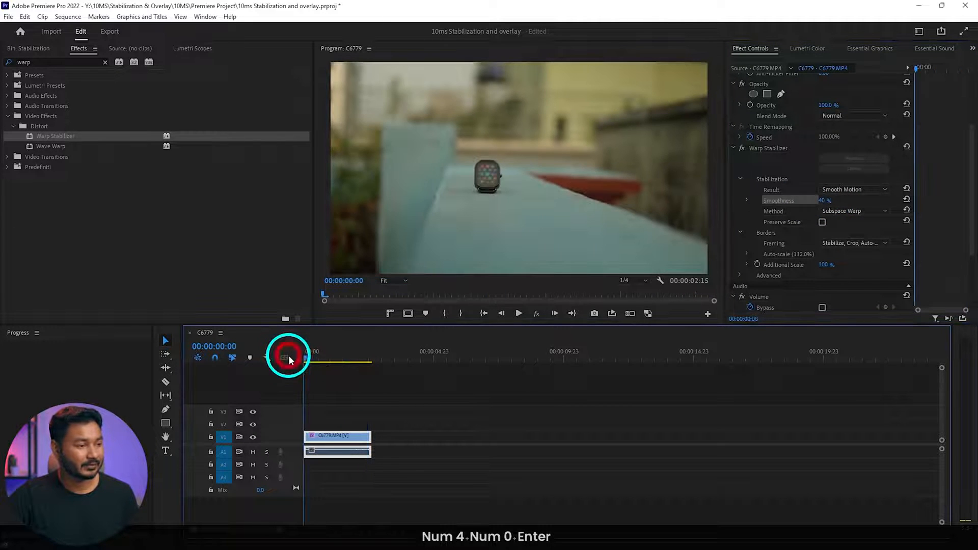
{"action": "key", "text": "space"}
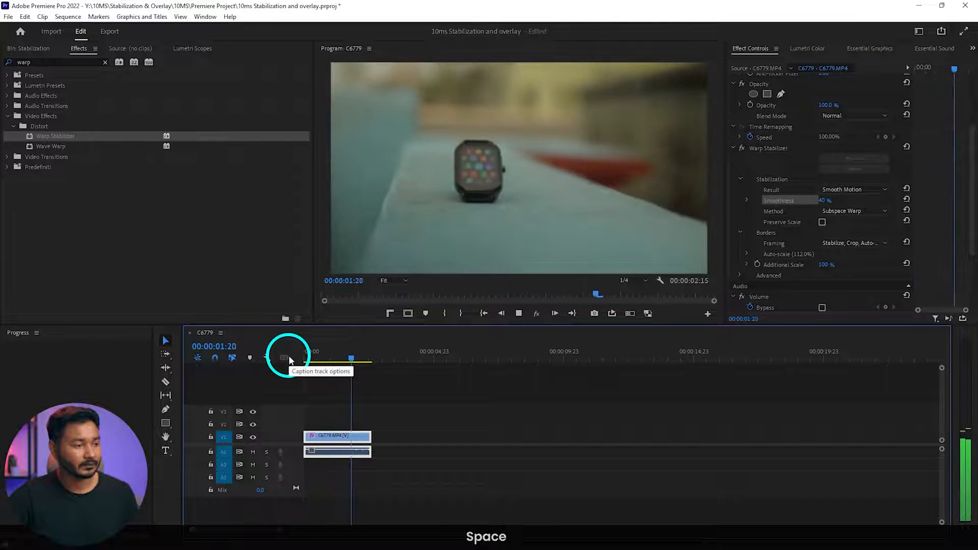
{"action": "left_click_drag", "start_coordinate": [340, 362], "coordinate": [315, 358]}
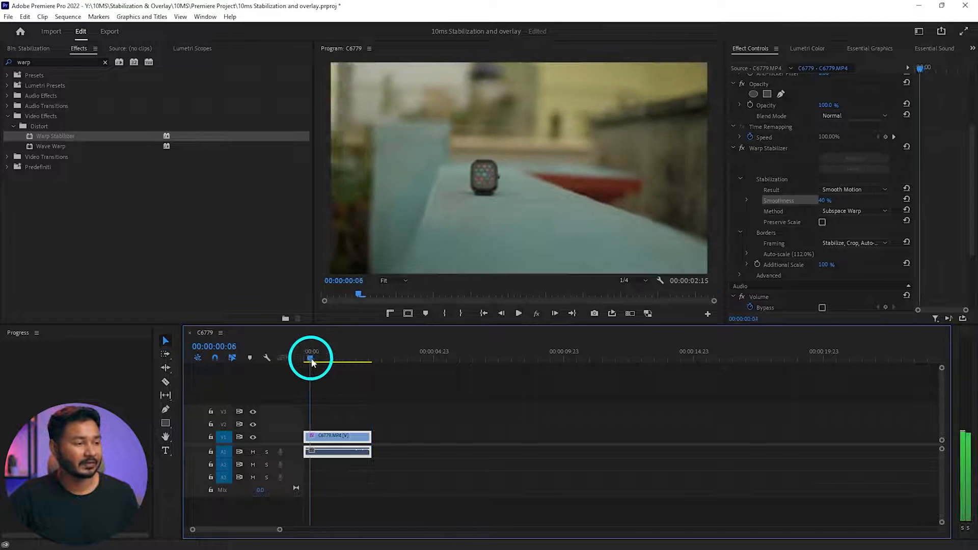
{"action": "key", "text": "space"}
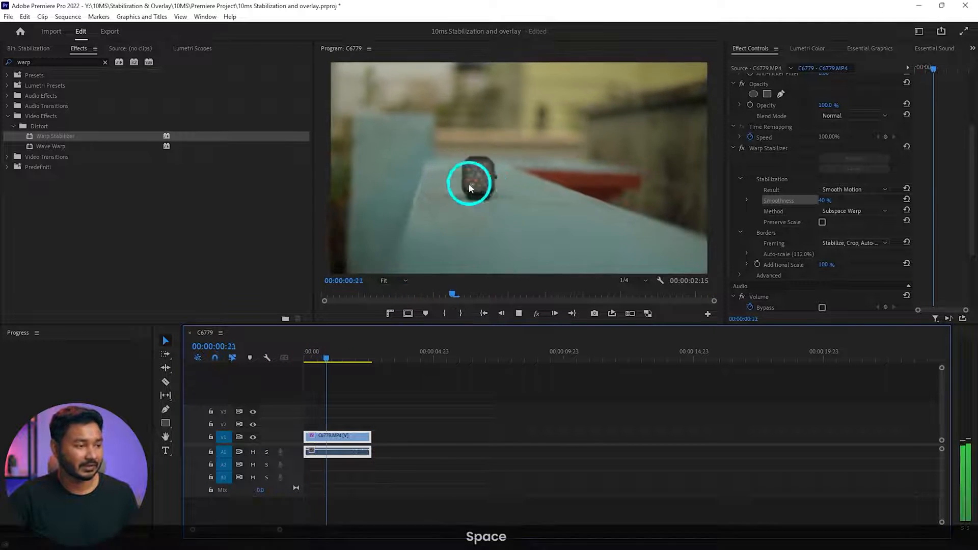
{"action": "key", "text": "space"}
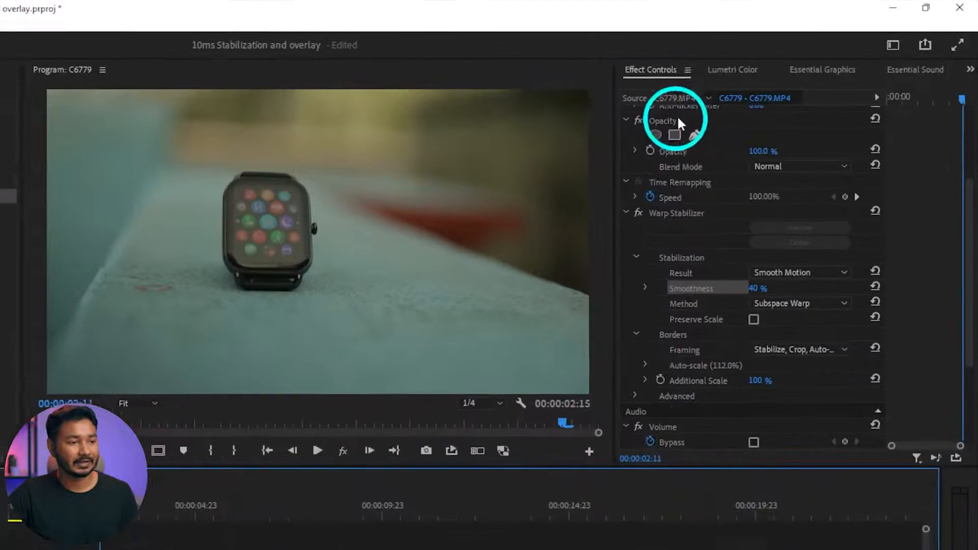
- Set the Warp Stabilizer's Method to Position, Scale, Rotation and its Smoothness to 64%, playing the clip from the start after the changes
{"action": "left_click", "coordinate": [661, 221]}
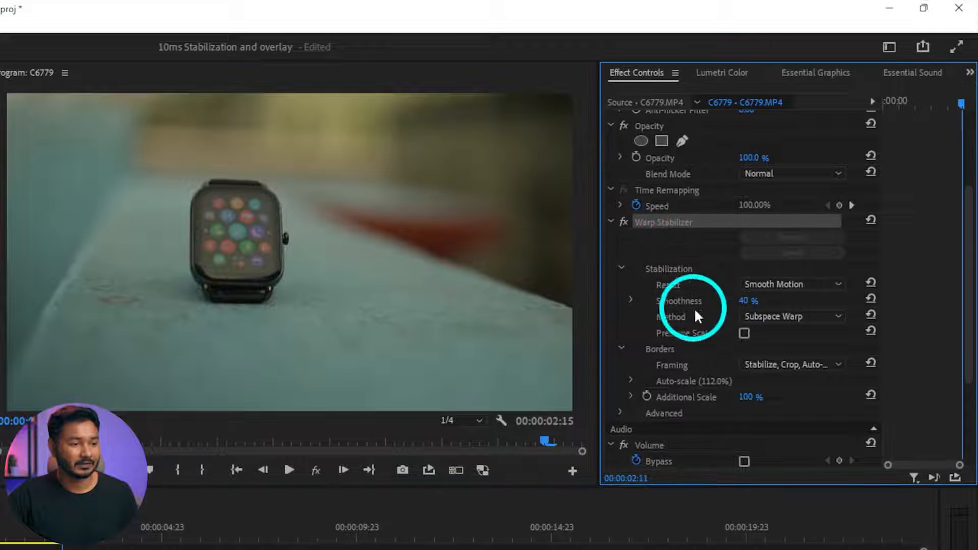
{"action": "left_click", "coordinate": [670, 316]}
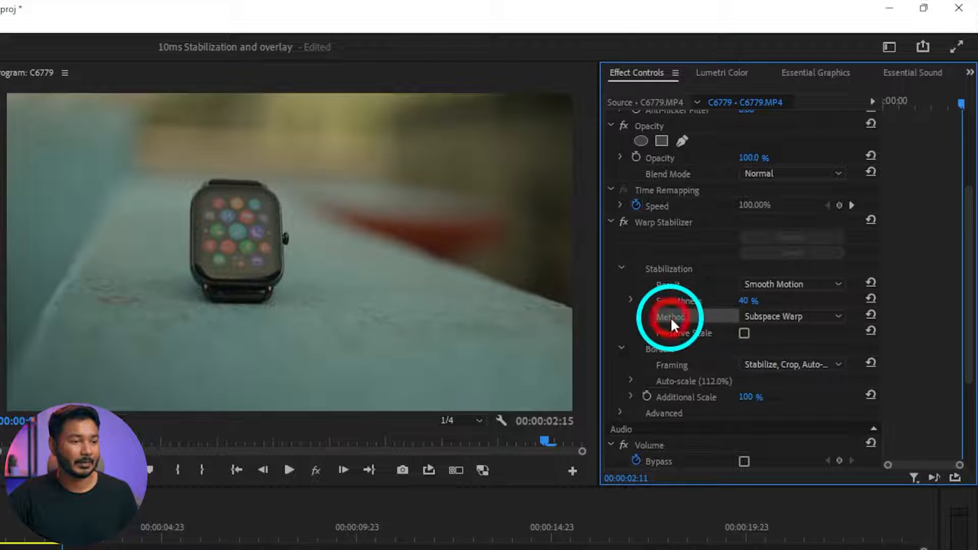
{"action": "left_click", "coordinate": [784, 313]}
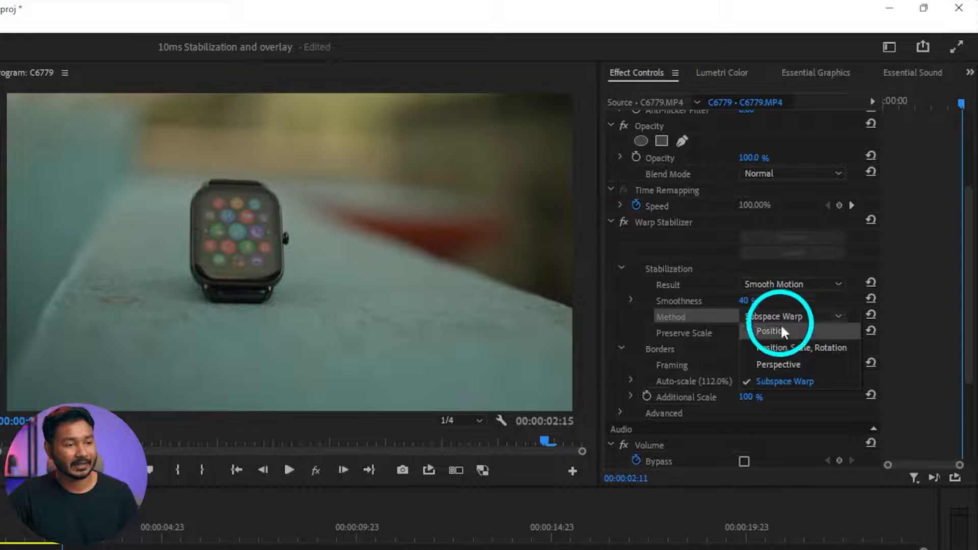
{"action": "left_click", "coordinate": [824, 350]}
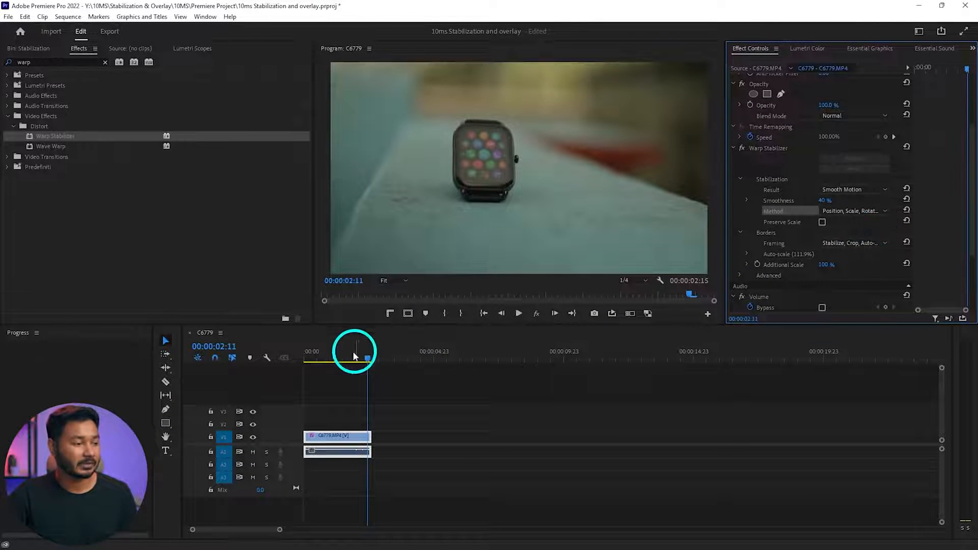
{"action": "left_click_drag", "start_coordinate": [355, 356], "coordinate": [290, 357]}
{"action": "key", "text": "space"}
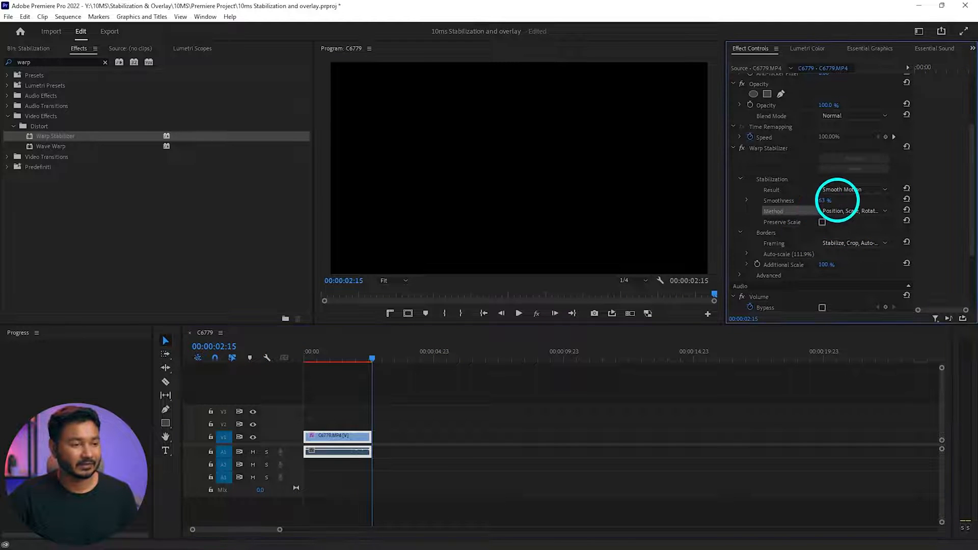
{"action": "left_click_drag", "start_coordinate": [368, 349], "coordinate": [283, 359]}
{"action": "key", "text": "space"}
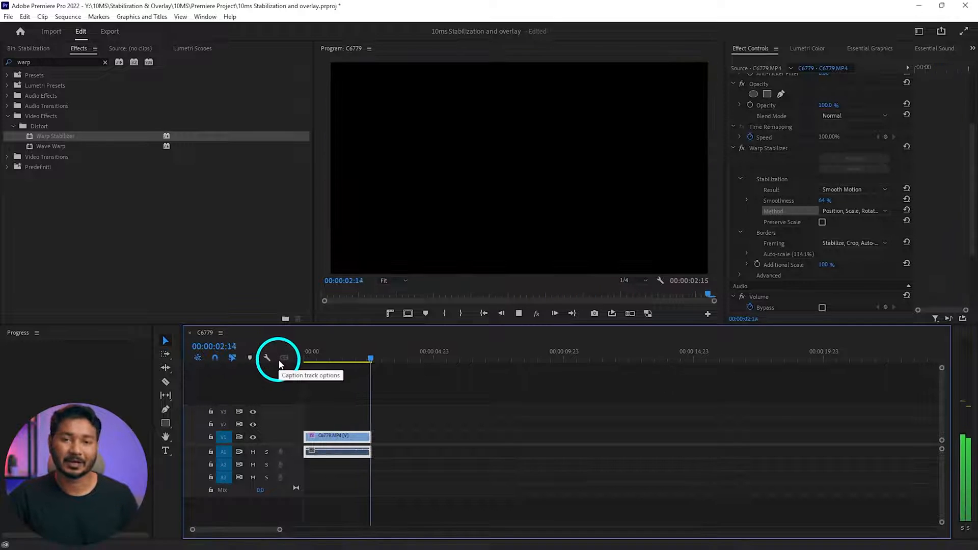
- Compare the C6779.MP4 clip with and without stabilization by toggling the Warp Stabilizer off and on and playing each version
{"action": "left_click", "coordinate": [742, 147]}
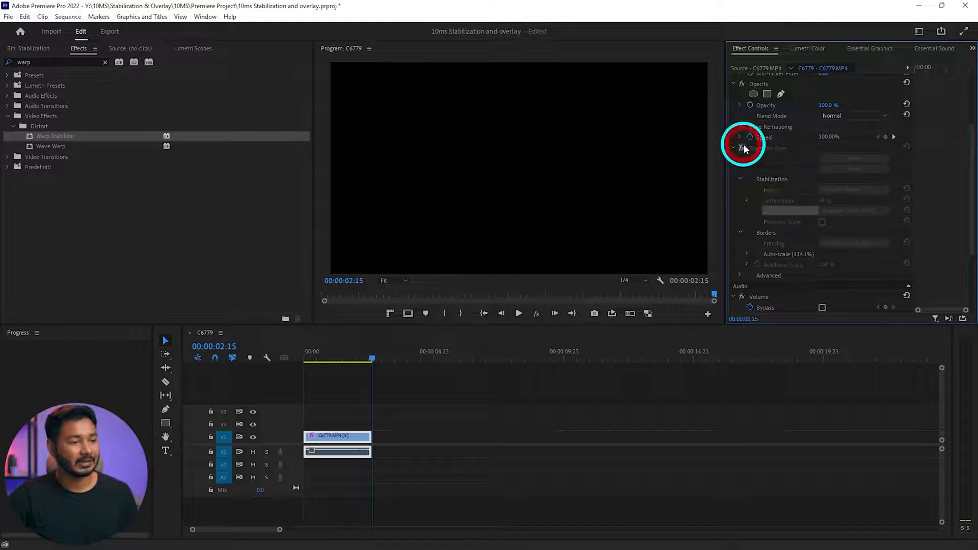
{"action": "key", "text": "space"}
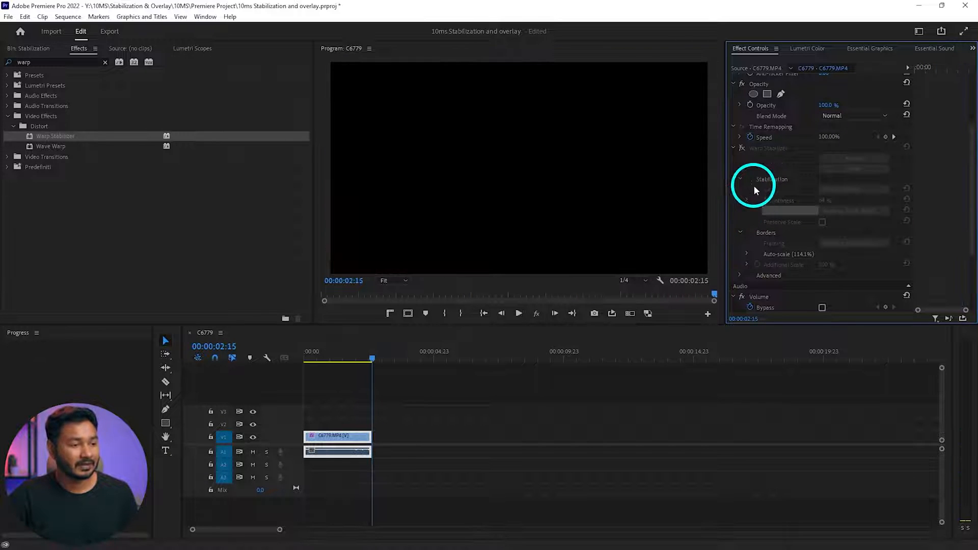
{"action": "left_click", "coordinate": [743, 147]}
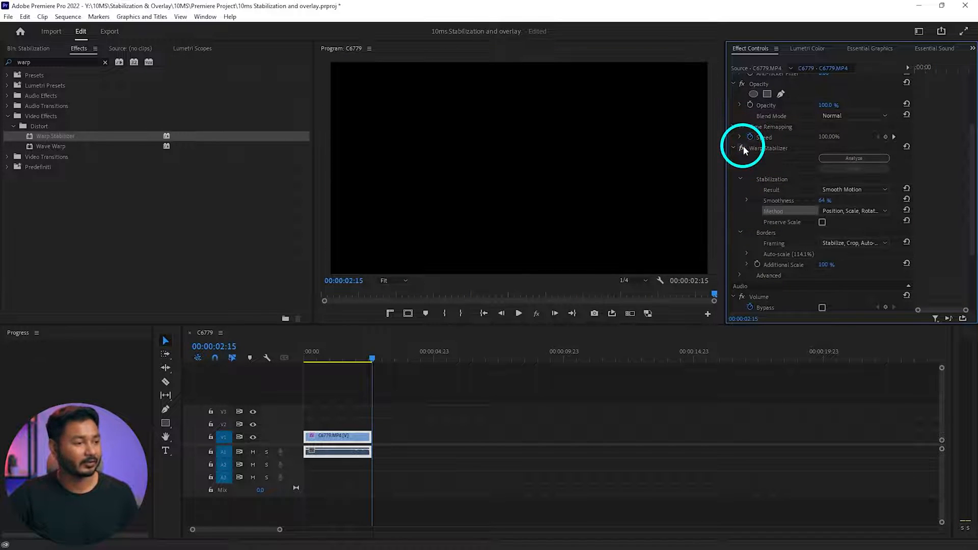
{"action": "key", "text": "space"}
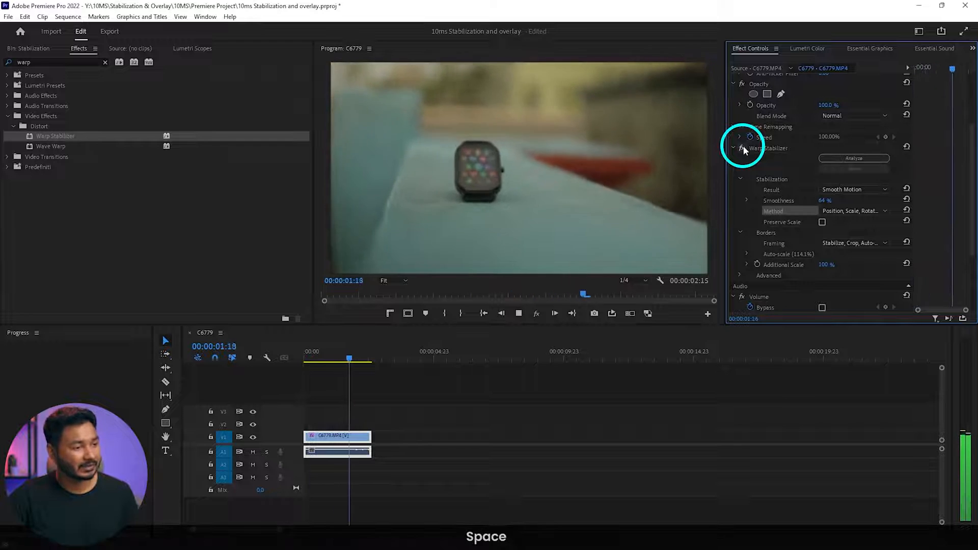
{"action": "left_click", "coordinate": [743, 147]}
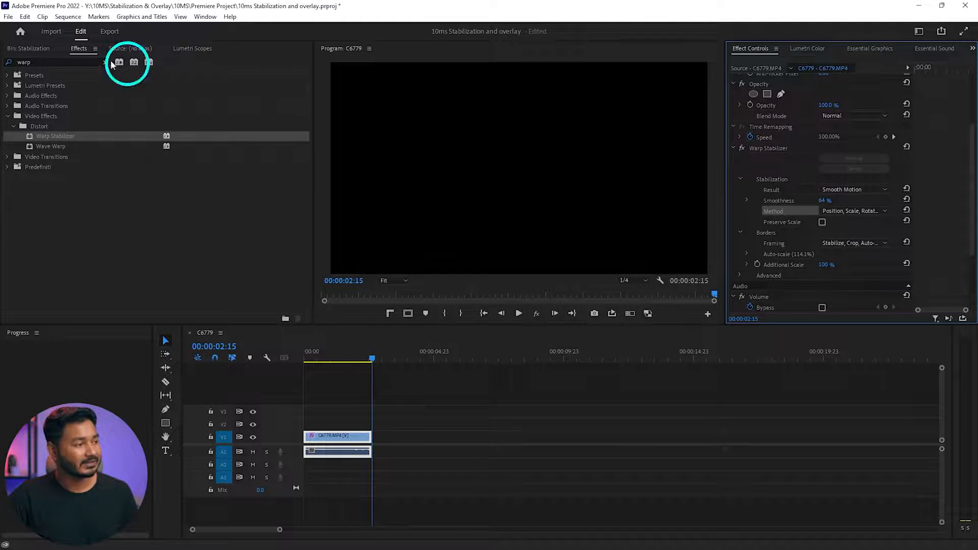
- Add the C6780.MP4 clip from the Stabilization bin to track V1 after C6779.MP4, leaving a short gap, and preview its flower footage
{"action": "left_click", "coordinate": [38, 50]}
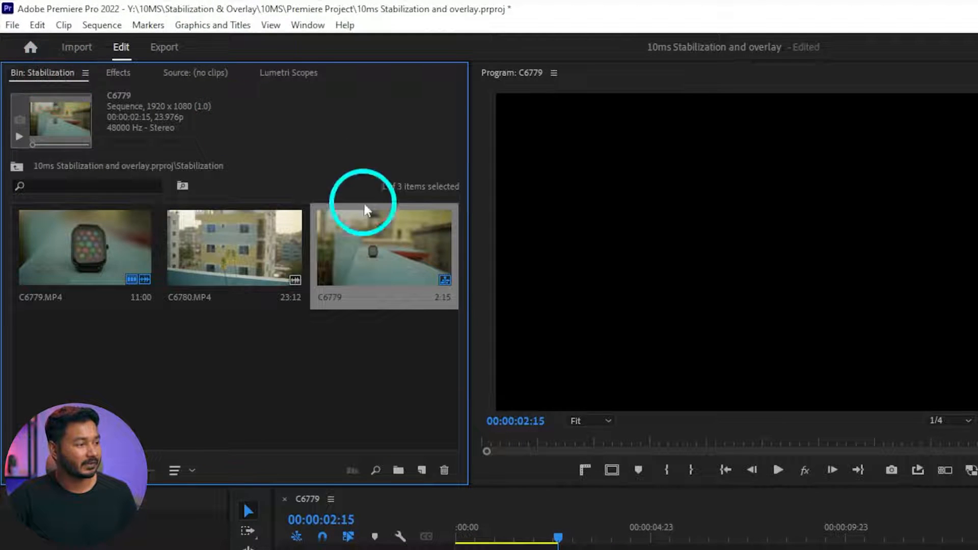
{"action": "left_click_drag", "start_coordinate": [211, 246], "coordinate": [613, 549]}
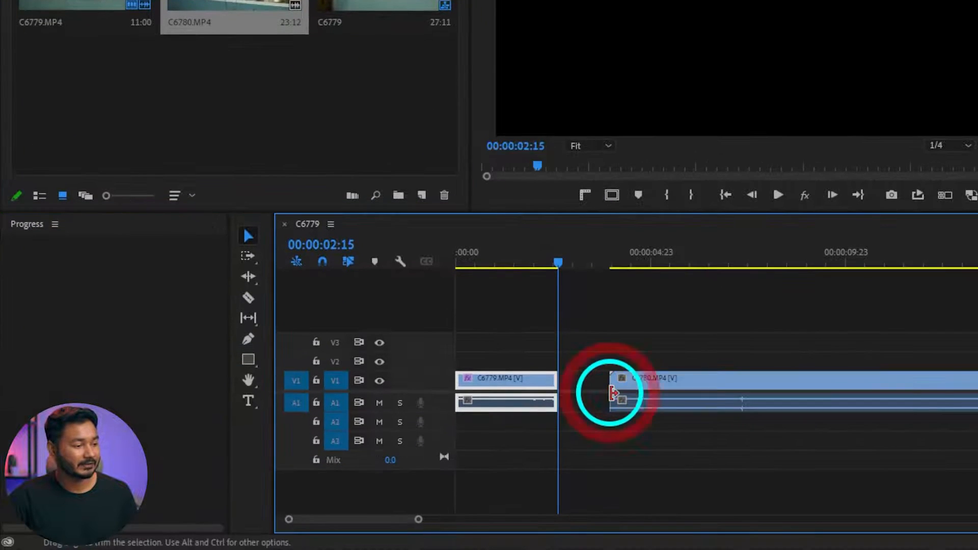
{"action": "left_click", "coordinate": [708, 248]}
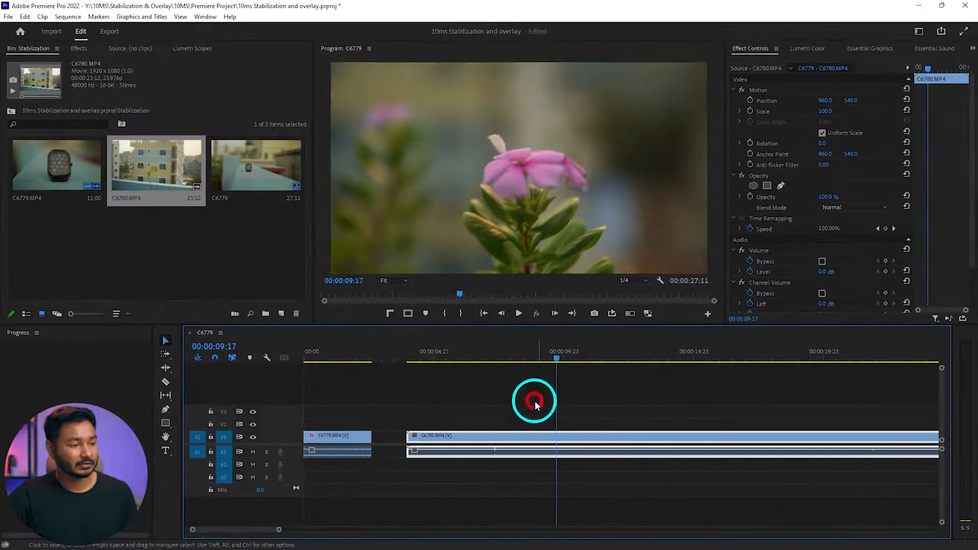
- Ripple-trim the start and end of the C6780.MP4 clip so it runs from 00:00:03:23 to 00:00:07:07 in the sequence
{"action": "scroll", "coordinate": [793, 342], "scroll_direction": "down", "scroll_amount": 2}
{"action": "scroll", "coordinate": [528, 411], "scroll_direction": "down", "scroll_amount": 3}
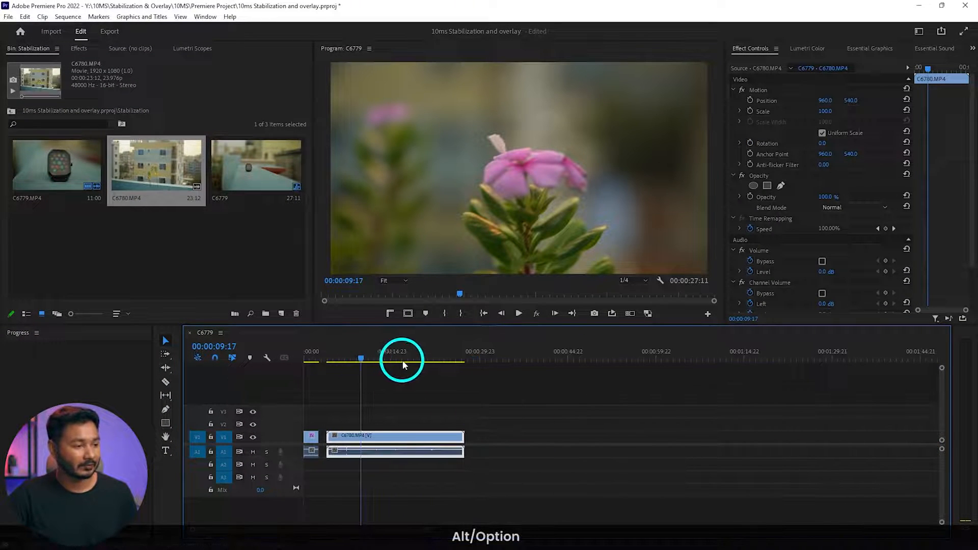
{"action": "mouse_move", "coordinate": [403, 365]}
{"action": "left_mouse_down"}
{"action": "mouse_move", "coordinate": [374, 358]}
{"action": "mouse_move", "coordinate": [413, 363]}
{"action": "left_mouse_up"}
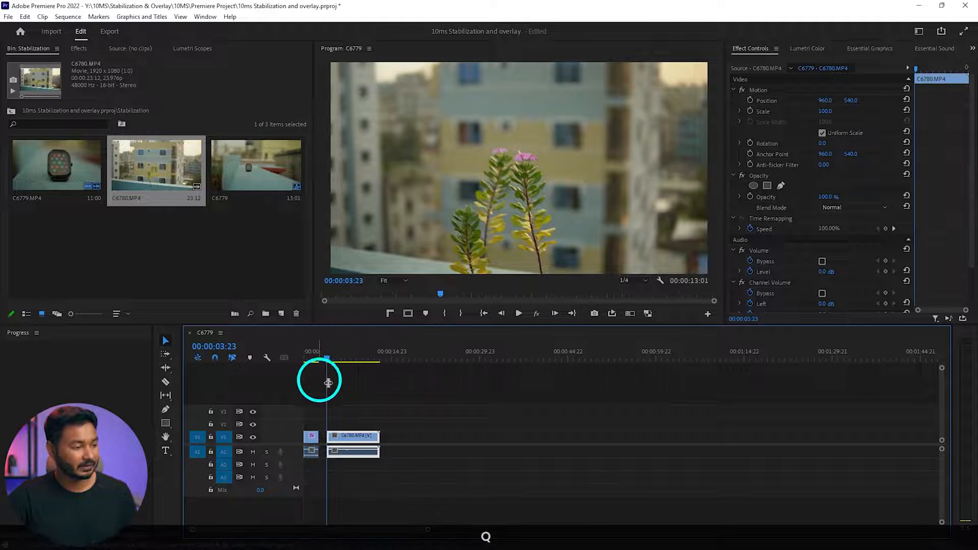
{"action": "scroll", "coordinate": [334, 443], "scroll_direction": "up", "scroll_amount": 5}
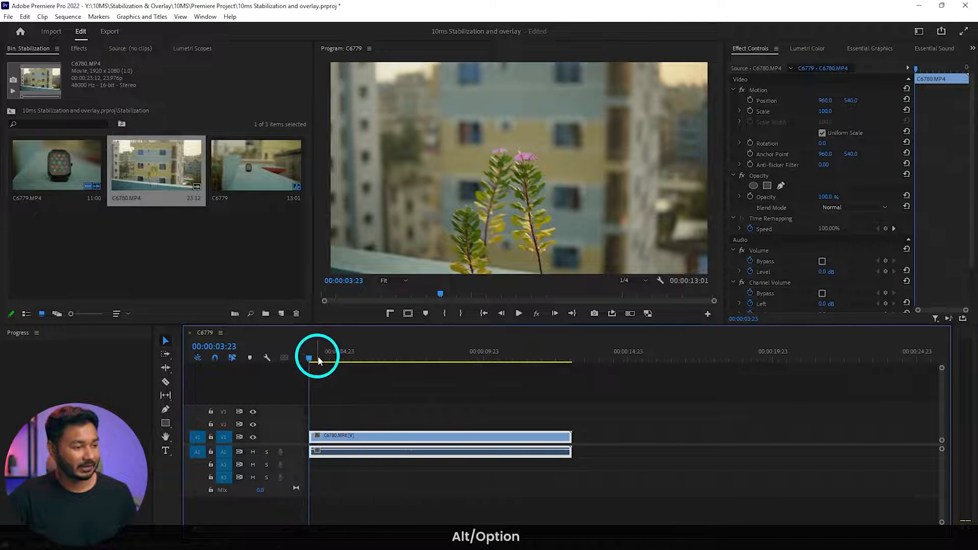
{"action": "left_click_drag", "start_coordinate": [318, 360], "coordinate": [409, 359]}
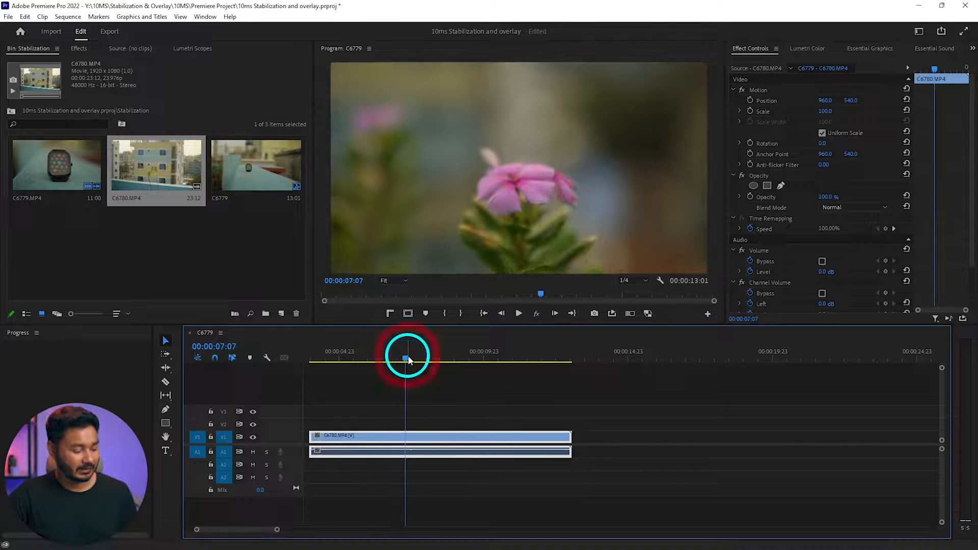
{"action": "key", "text": "w"}
{"action": "scroll", "coordinate": [402, 384], "scroll_direction": "up", "scroll_amount": 2}
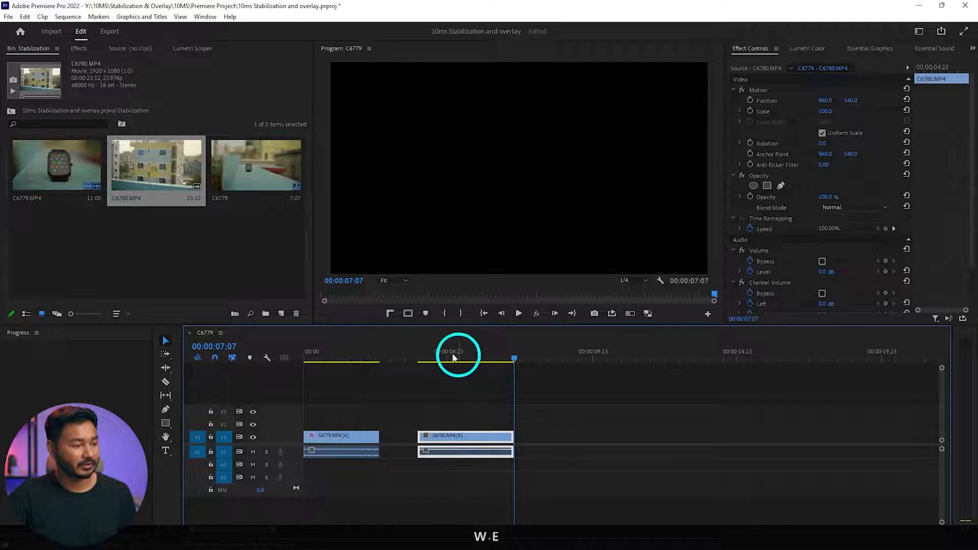
- Apply the Warp Stabilizer effect to the trimmed C6780.MP4 clip
{"action": "left_click", "coordinate": [436, 359]}
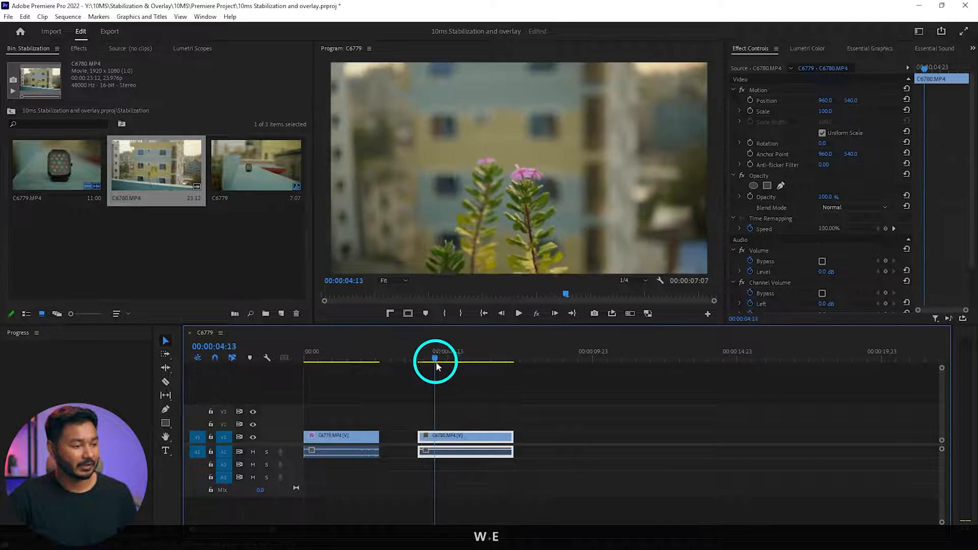
{"action": "left_click", "coordinate": [79, 49]}
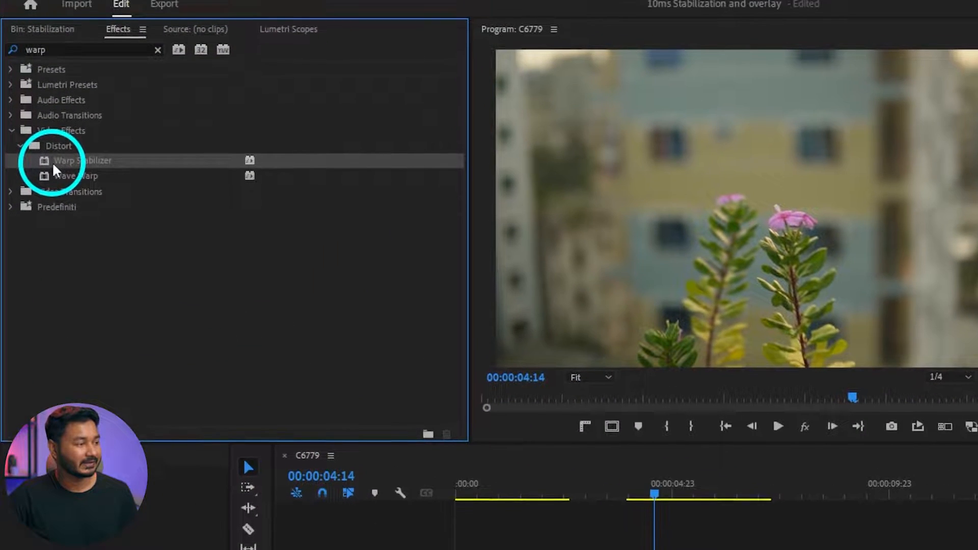
{"action": "left_click_drag", "start_coordinate": [40, 136], "coordinate": [263, 232]}
{"action": "left_click_drag", "start_coordinate": [393, 314], "coordinate": [663, 549]}
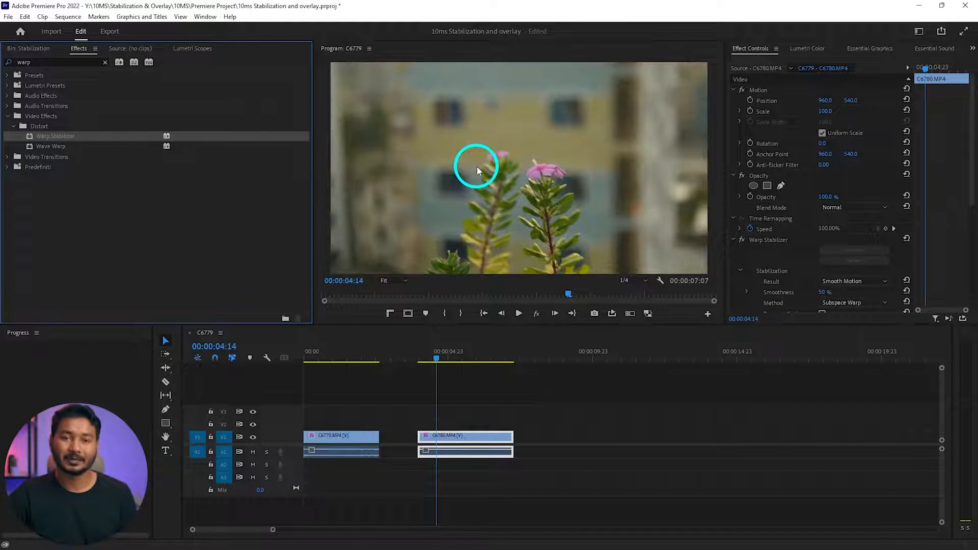
- Expand the Warp Stabilizer's Advanced settings for C6780.MP4 and enable Hide Warning Banner
{"action": "scroll", "coordinate": [749, 173], "scroll_direction": "down", "scroll_amount": 5}
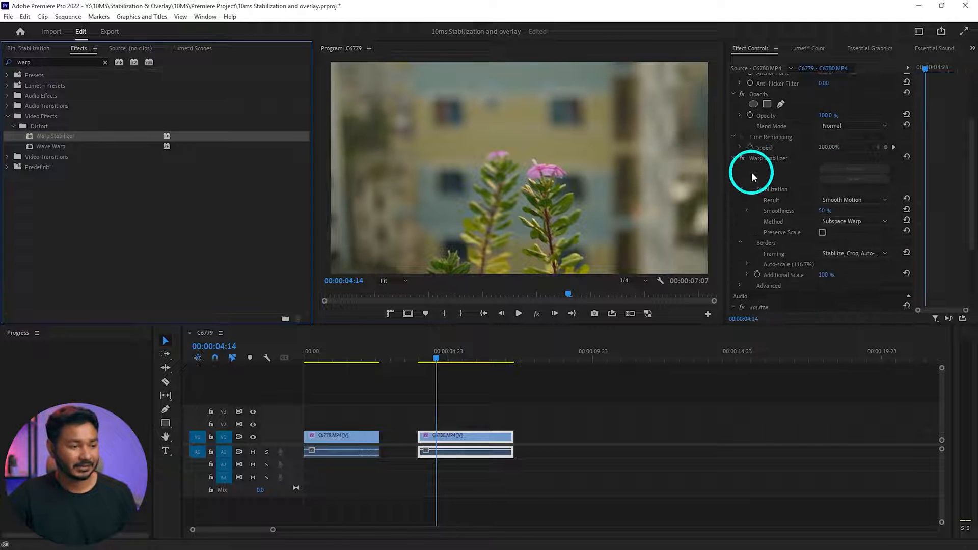
{"action": "scroll", "coordinate": [747, 177], "scroll_direction": "up", "scroll_amount": 3}
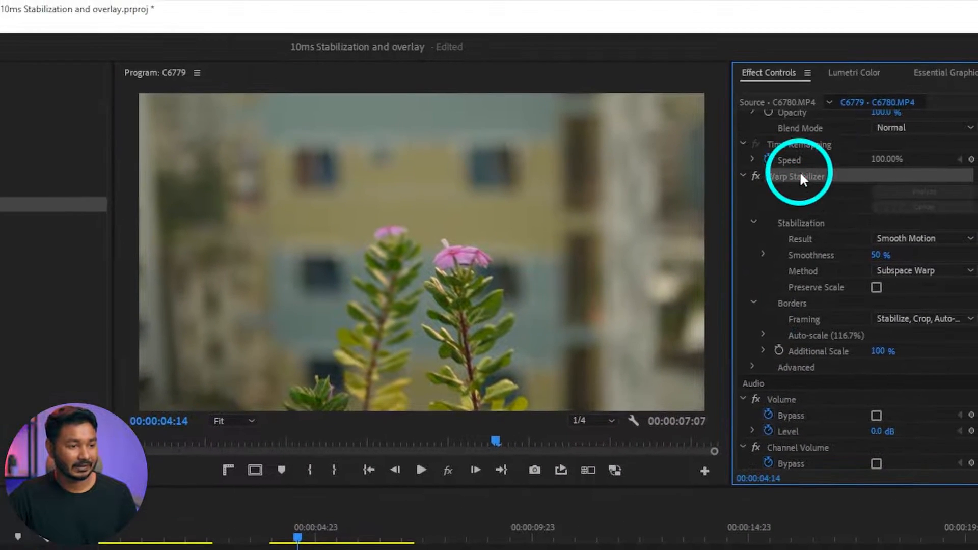
{"action": "left_click", "coordinate": [805, 154]}
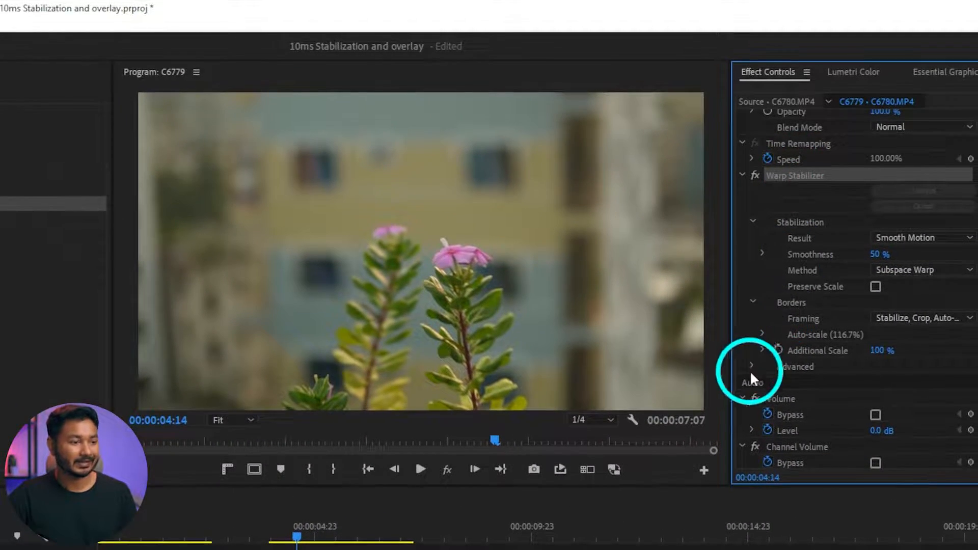
{"action": "left_click", "coordinate": [780, 345]}
{"action": "scroll", "coordinate": [776, 365], "scroll_direction": "down", "scroll_amount": 4}
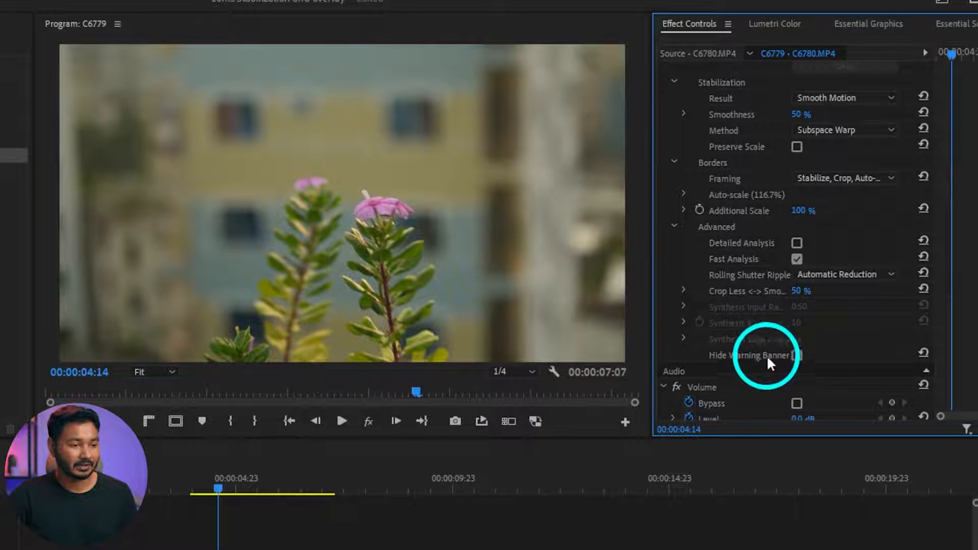
{"action": "left_click", "coordinate": [796, 355]}
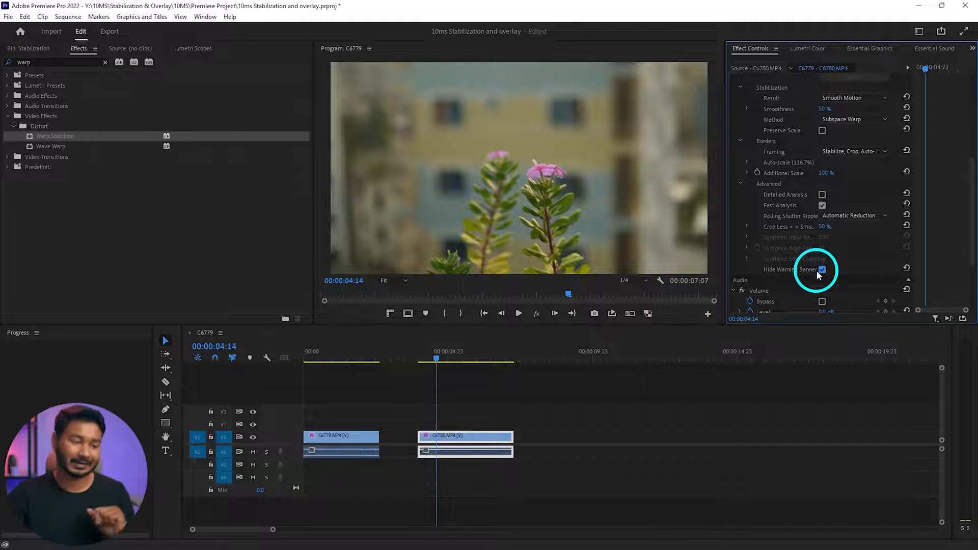
- Play the C6780.MP4 clip from its start to check the default stabilization
{"action": "left_click_drag", "start_coordinate": [432, 358], "coordinate": [422, 359]}
{"action": "key", "text": "space"}
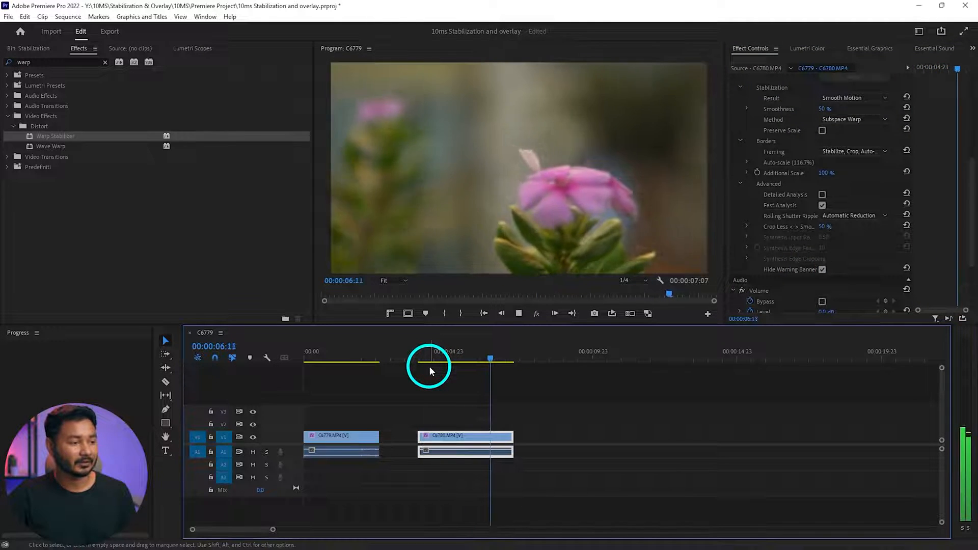
{"action": "key", "text": "space"}
- Set the C6780.MP4 Warp Stabilizer's Smoothness to 75% and its Method to Position, Scale, Rotation, and replay the clip from its start
{"action": "scroll", "coordinate": [815, 199], "scroll_direction": "up", "scroll_amount": 3}
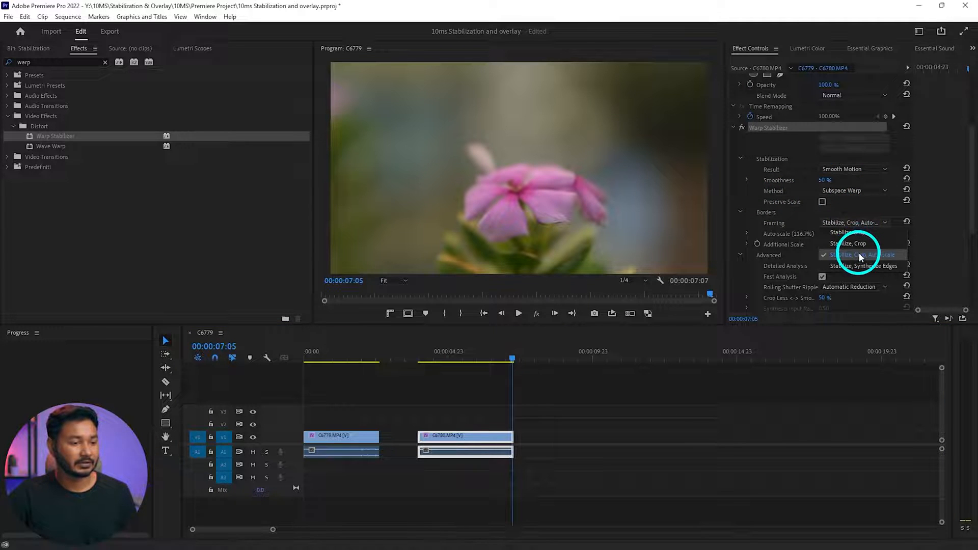
{"action": "left_click", "coordinate": [840, 218]}
{"action": "left_click_drag", "start_coordinate": [823, 181], "coordinate": [841, 191]}
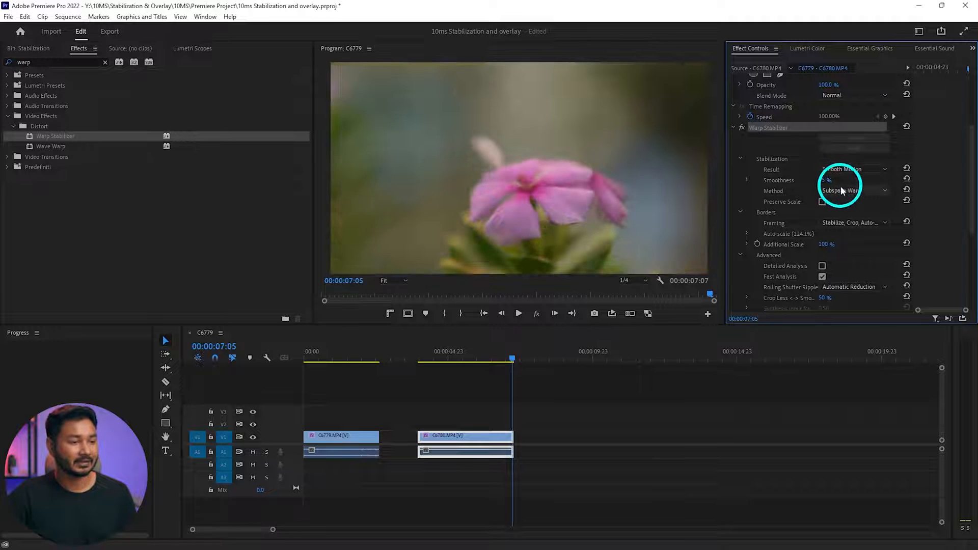
{"action": "left_click", "coordinate": [851, 191]}
{"action": "left_click", "coordinate": [849, 217]}
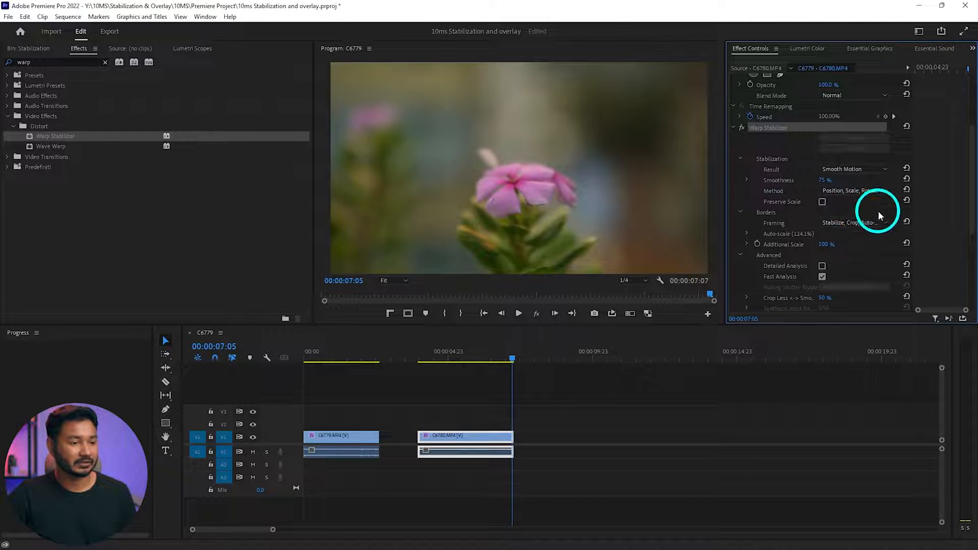
{"action": "left_click", "coordinate": [422, 358]}
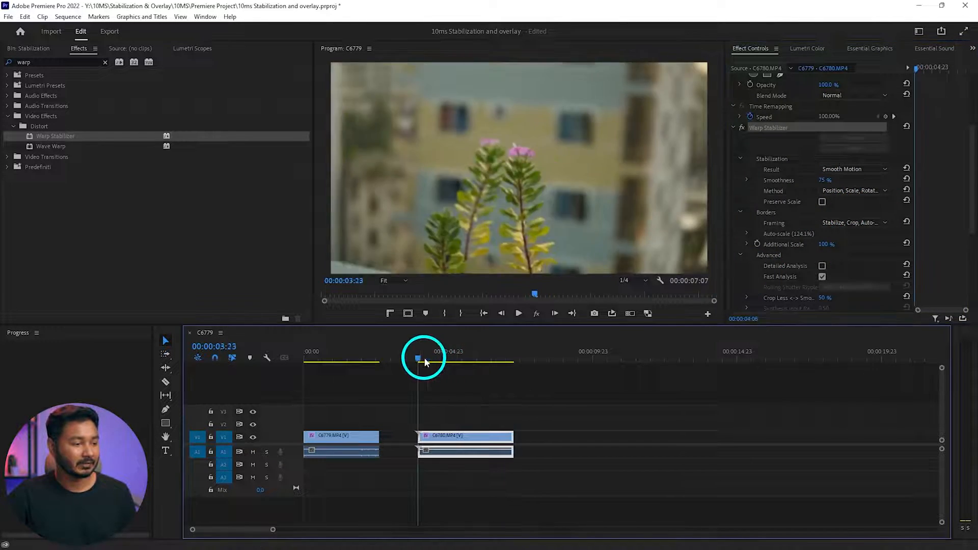
{"action": "key", "text": "space"}
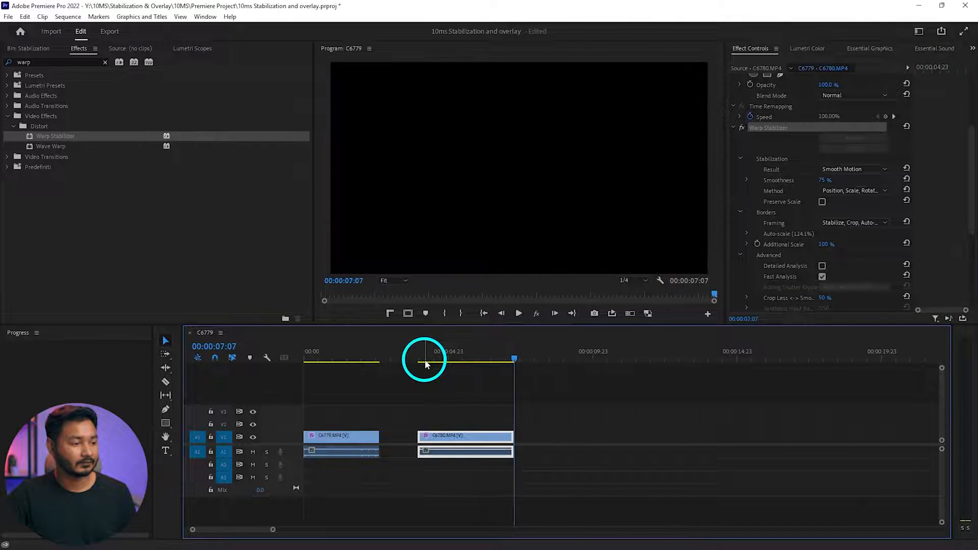
- Compare the C6780.MP4 clip with the Warp Stabilizer off and on by playing it from the start in both states
{"action": "left_click", "coordinate": [426, 360]}
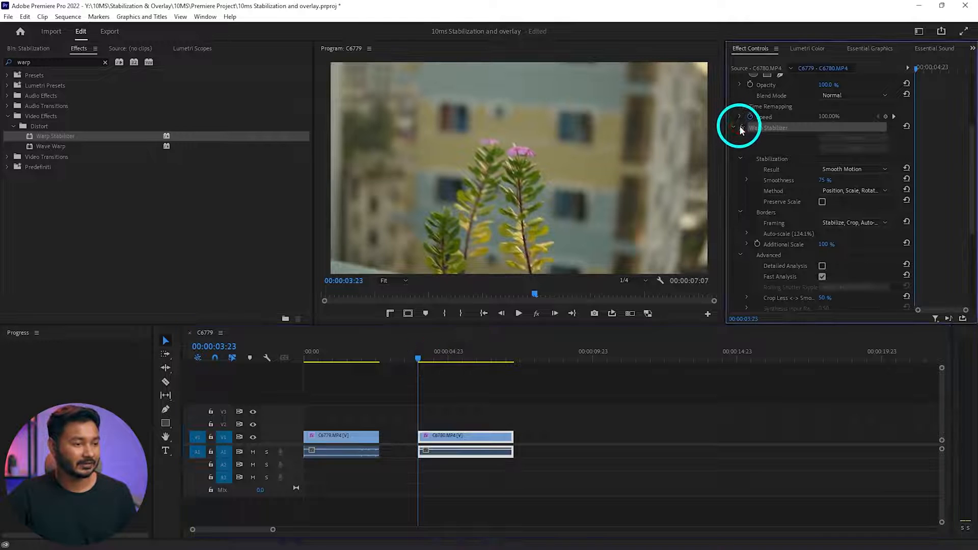
{"action": "left_click", "coordinate": [741, 127]}
{"action": "key", "text": "space"}
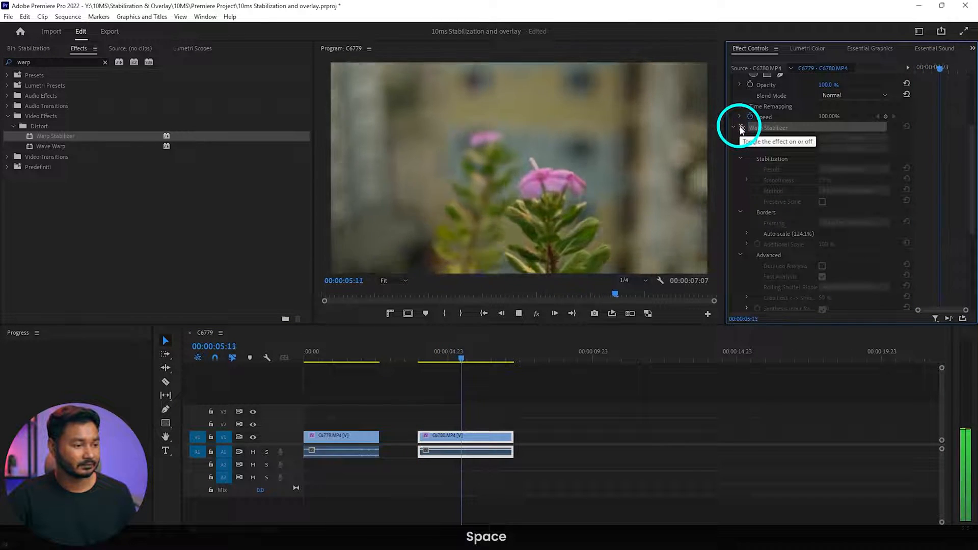
{"action": "key", "text": "space"}
{"action": "left_click", "coordinate": [741, 127]}
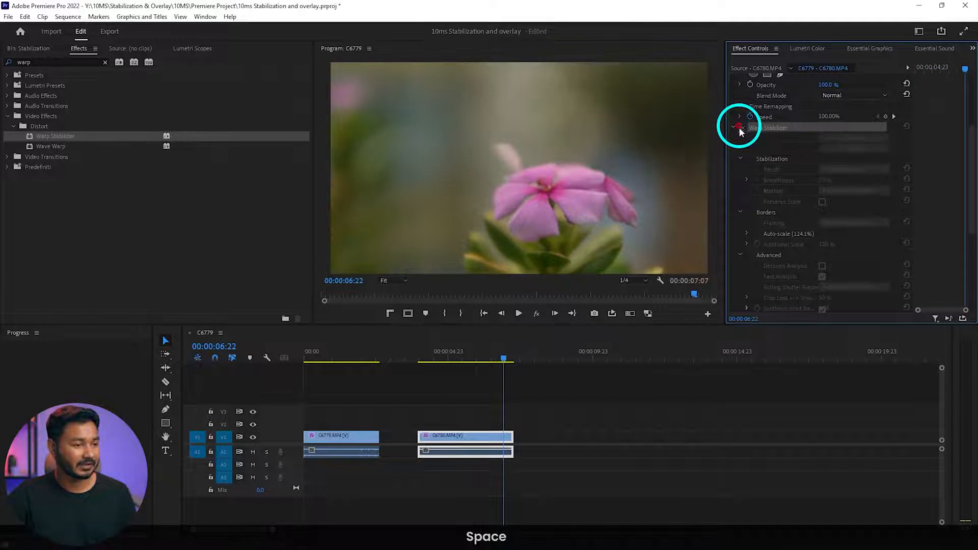
{"action": "left_click", "coordinate": [421, 359]}
{"action": "key", "text": "space"}
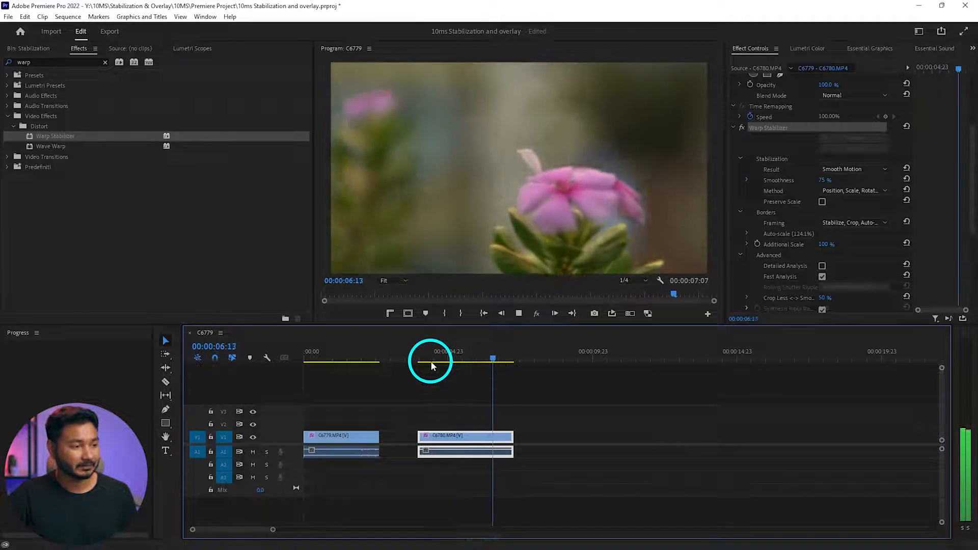
{"action": "key", "text": "space"}
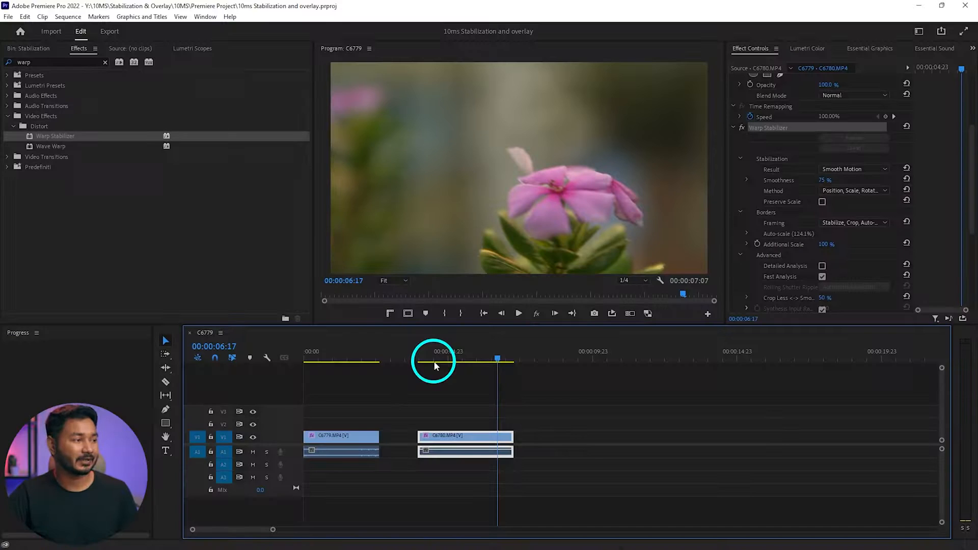
- Leave the Stabilization bin and open the project's Overlay bin
{"action": "left_click", "coordinate": [38, 48]}
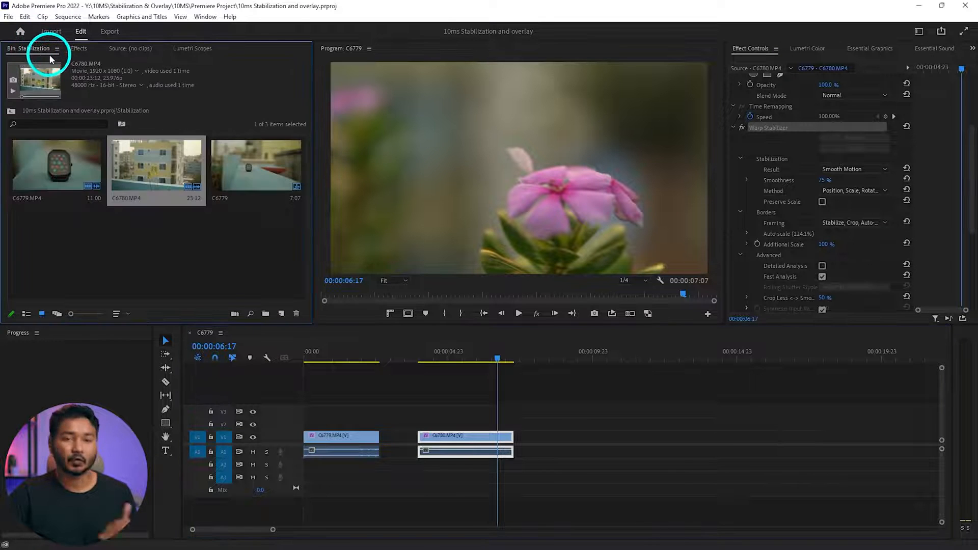
{"action": "left_click", "coordinate": [12, 111]}
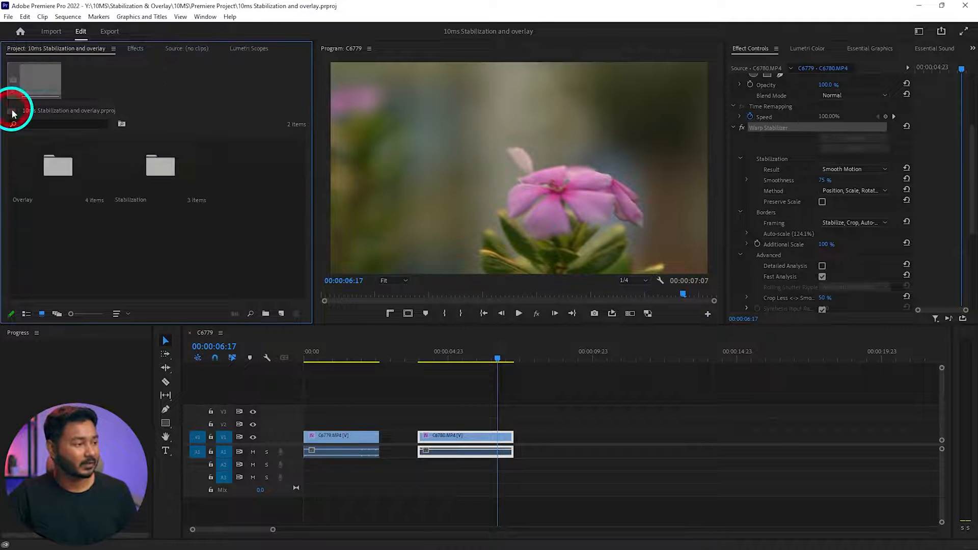
{"action": "double_click", "coordinate": [29, 168]}
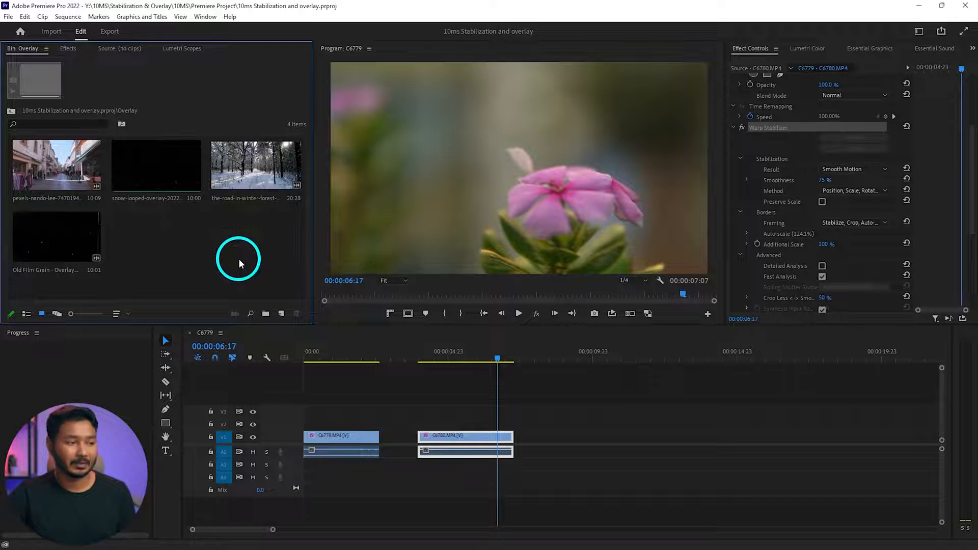
- Place the winter forest road clip from the Overlay bin on V1 after the C6780.MP4 clip, leaving a gap
{"action": "double_click", "coordinate": [246, 176]}
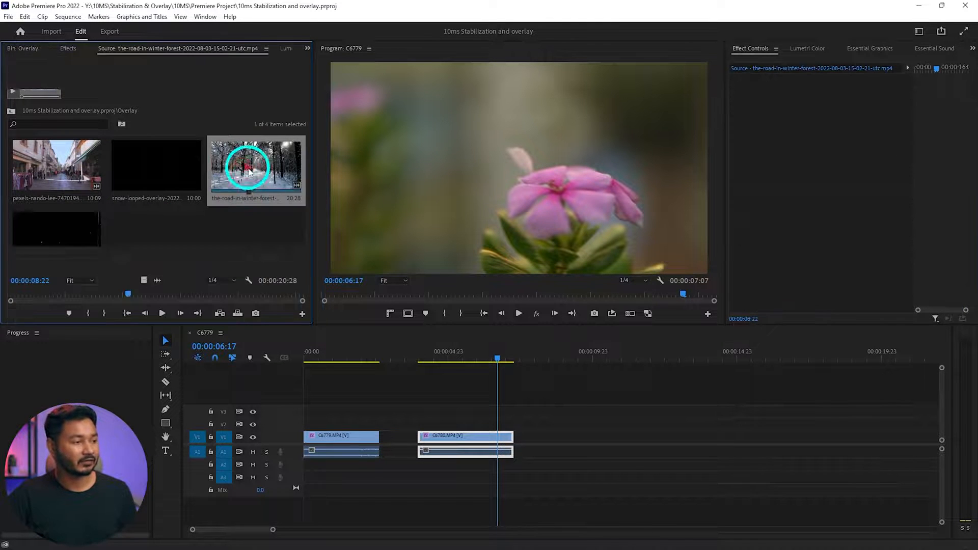
{"action": "left_click", "coordinate": [22, 48]}
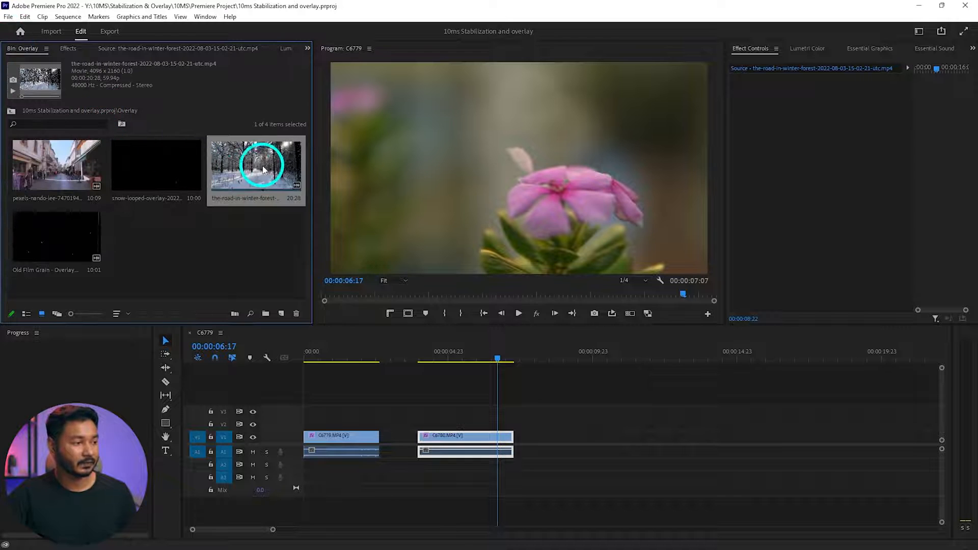
{"action": "left_click_drag", "start_coordinate": [262, 169], "coordinate": [557, 447]}
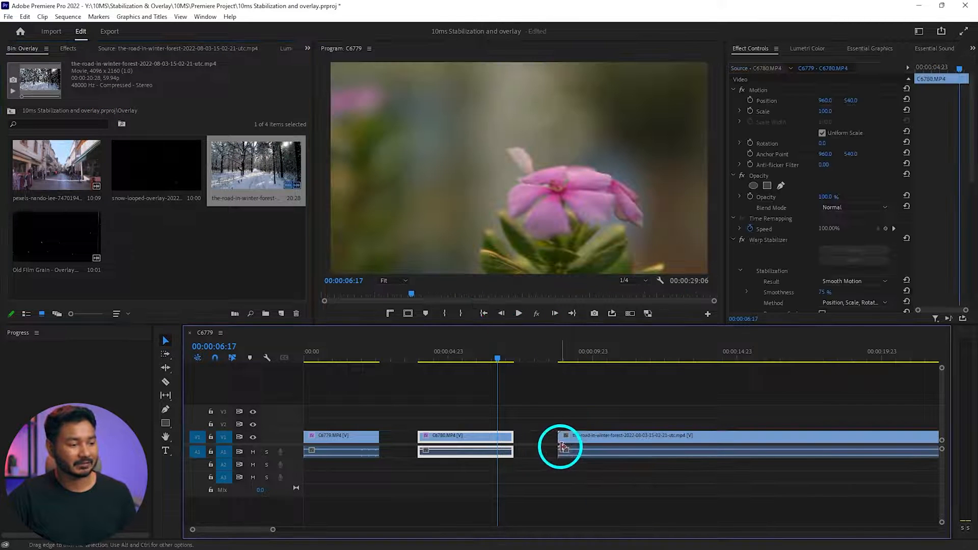
- Trim the winter forest clip's start to about 00:00:12:12 and shorten its end to about 00:00:23:17
{"action": "scroll", "coordinate": [563, 447], "scroll_direction": "down", "scroll_amount": 3, "text": "alt"}
{"action": "left_click", "coordinate": [428, 351]}
{"action": "left_click_drag", "start_coordinate": [430, 349], "coordinate": [455, 358]}
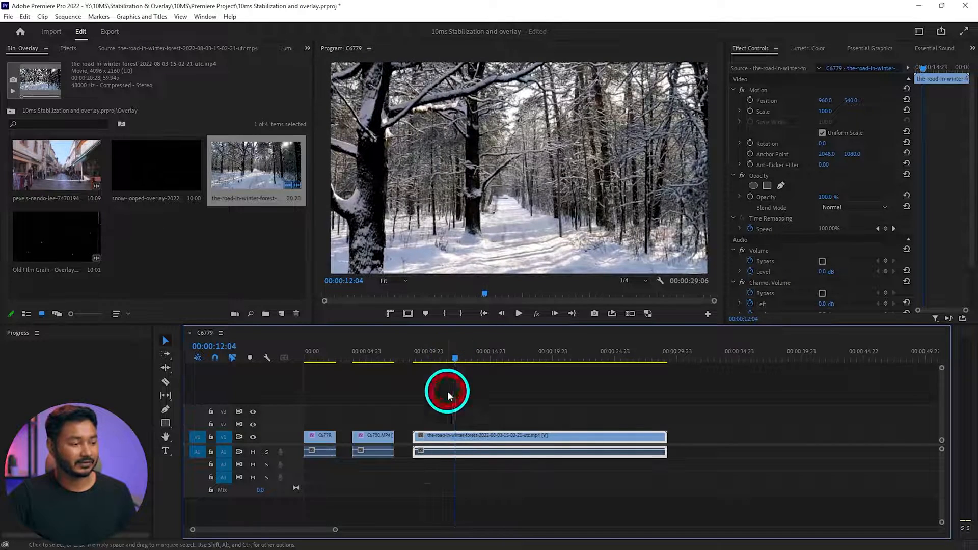
{"action": "left_click_drag", "start_coordinate": [413, 436], "coordinate": [458, 437]}
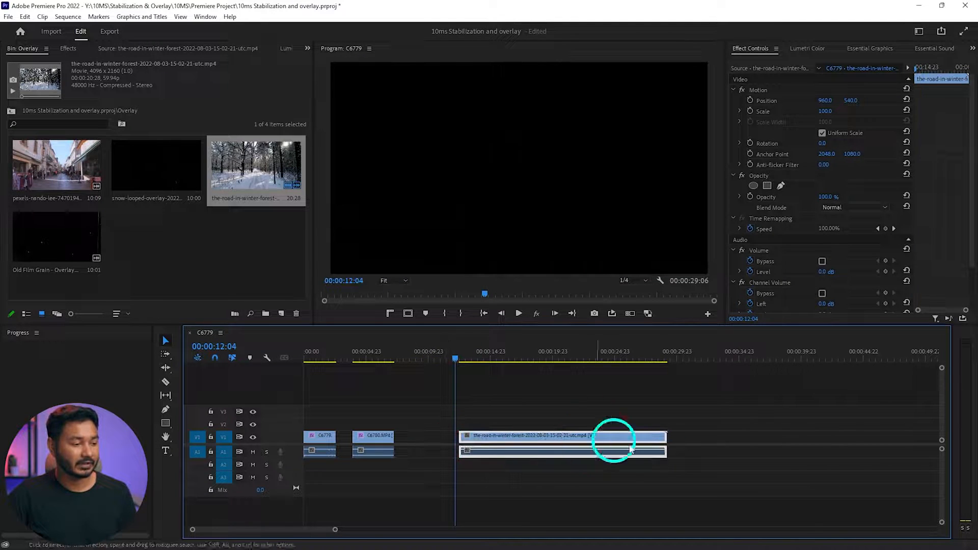
{"action": "left_click_drag", "start_coordinate": [664, 441], "coordinate": [598, 443]}
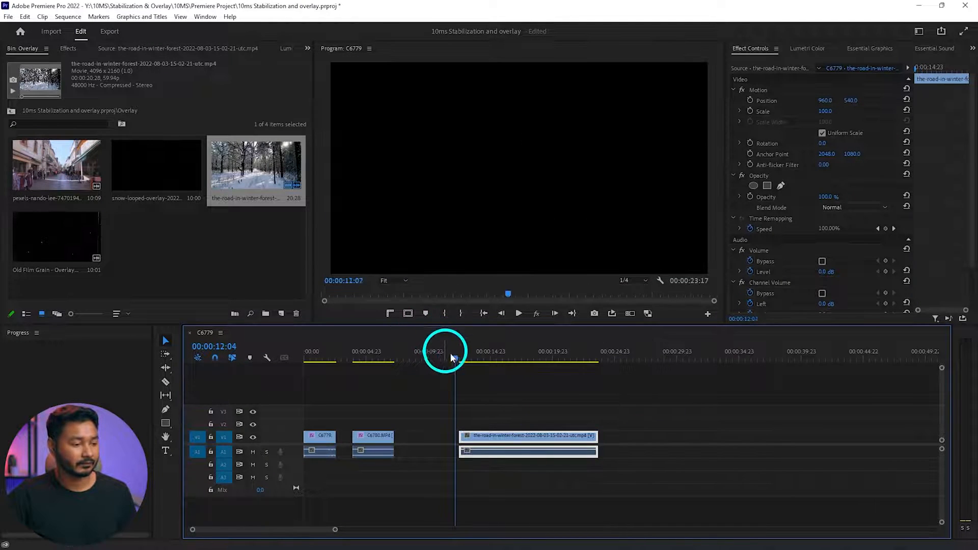
- Play the trimmed winter forest clip from its start
{"action": "left_click_drag", "start_coordinate": [451, 356], "coordinate": [460, 356]}
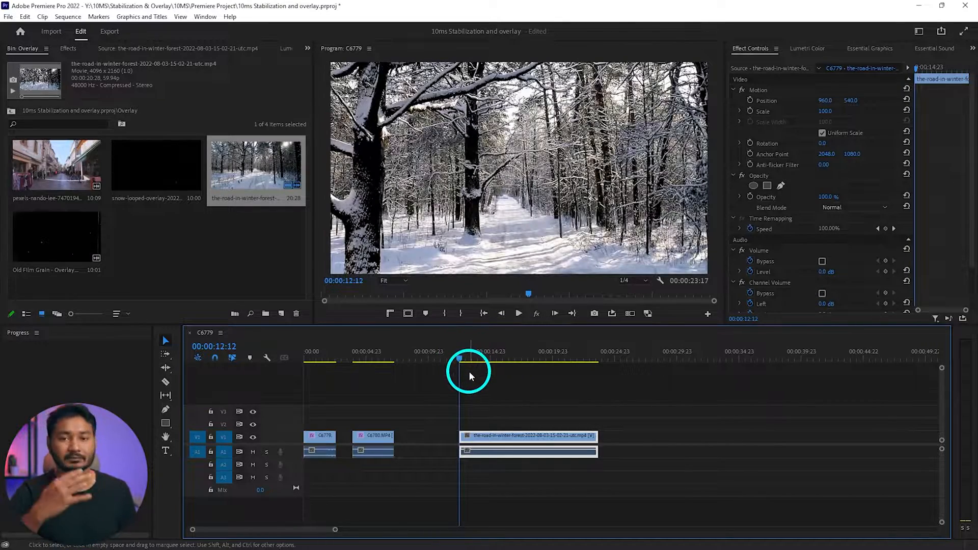
{"action": "key", "text": "space"}
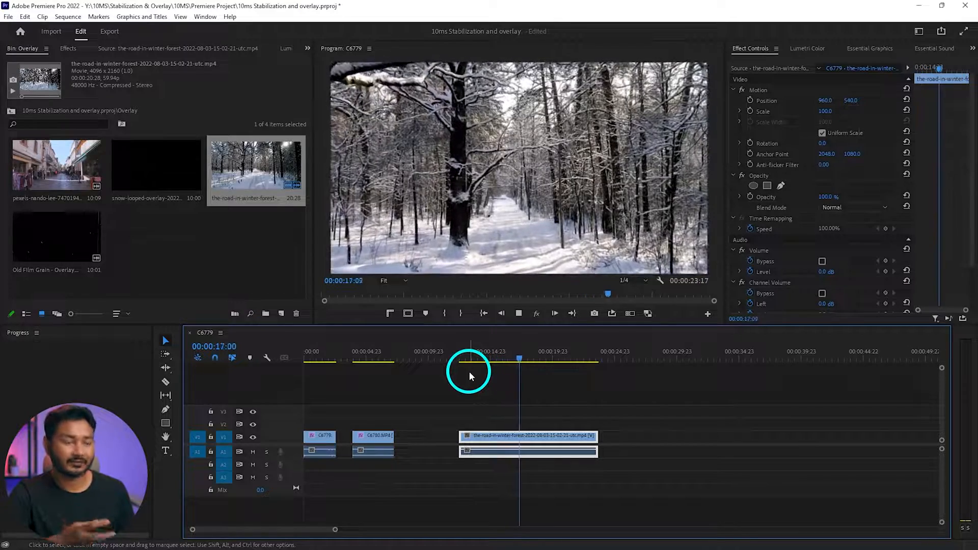
{"action": "key", "text": "space"}
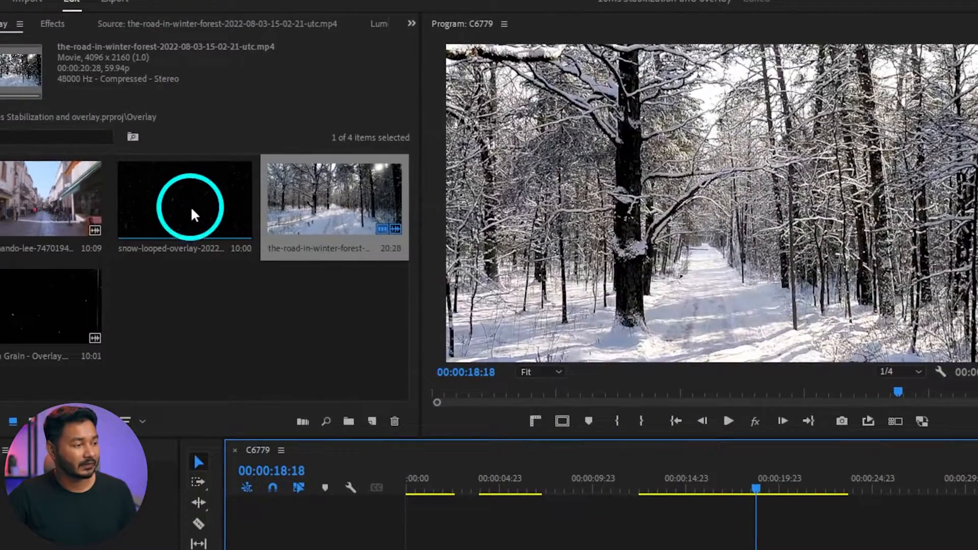
- Place the snow-looped-overlay clip on V2 at the forest clip's start, and trim the forest clip's end to match the overlay
{"action": "left_click_drag", "start_coordinate": [192, 202], "coordinate": [459, 427]}
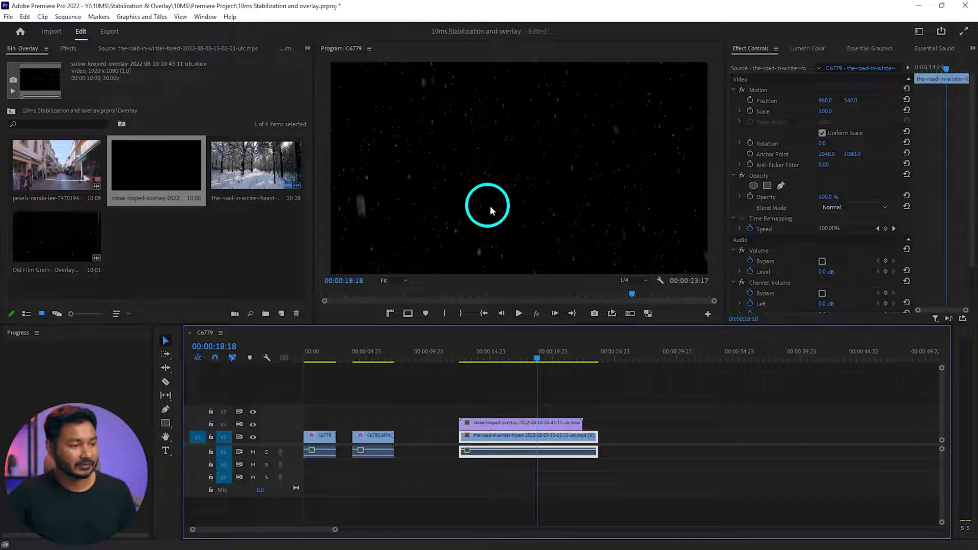
{"action": "mouse_move", "coordinate": [593, 434]}
{"action": "left_mouse_down"}
{"action": "mouse_move", "coordinate": [568, 434]}
{"action": "mouse_move", "coordinate": [581, 434]}
{"action": "left_mouse_up"}
- Play the stacked snow overlay and forest clips from their start
{"action": "left_click", "coordinate": [474, 359]}
{"action": "left_click", "coordinate": [464, 360]}
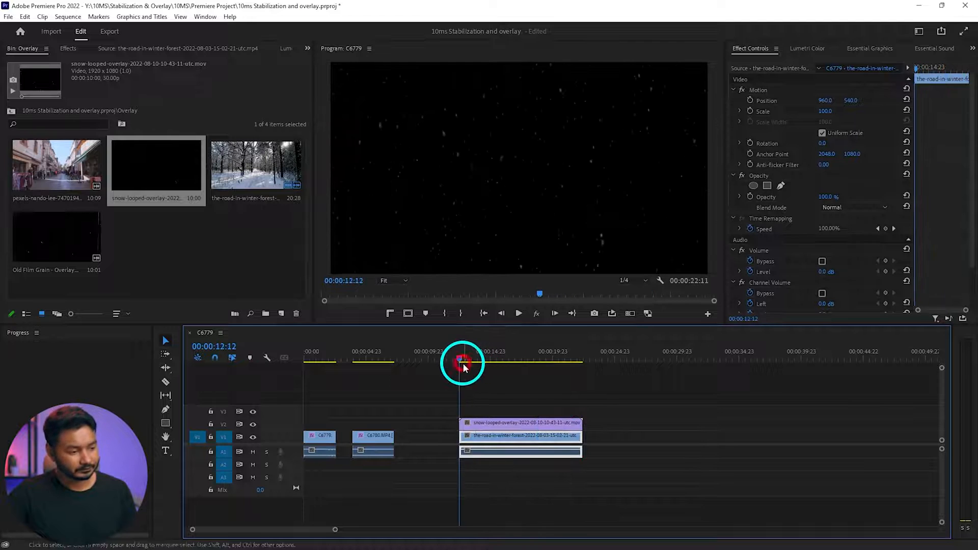
{"action": "key", "text": "space"}
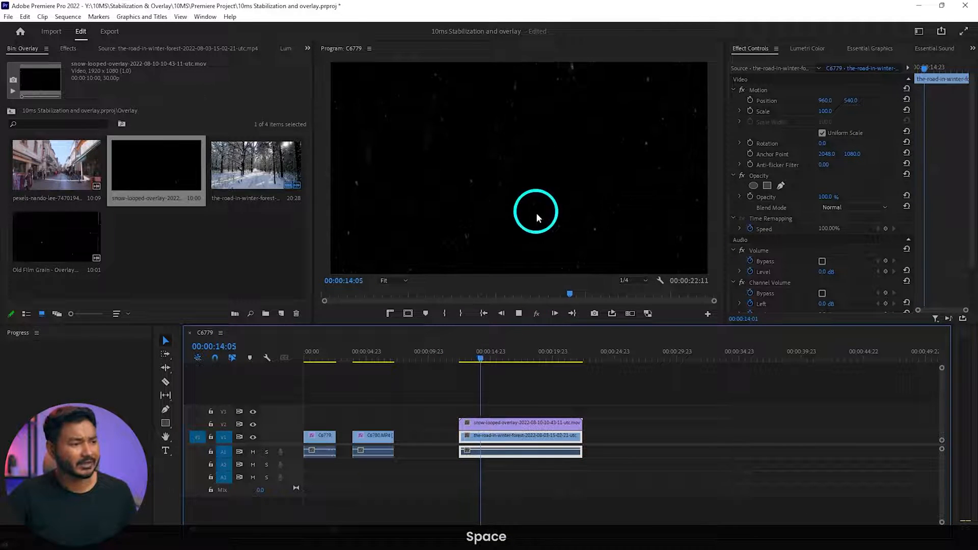
{"action": "key", "text": "space"}
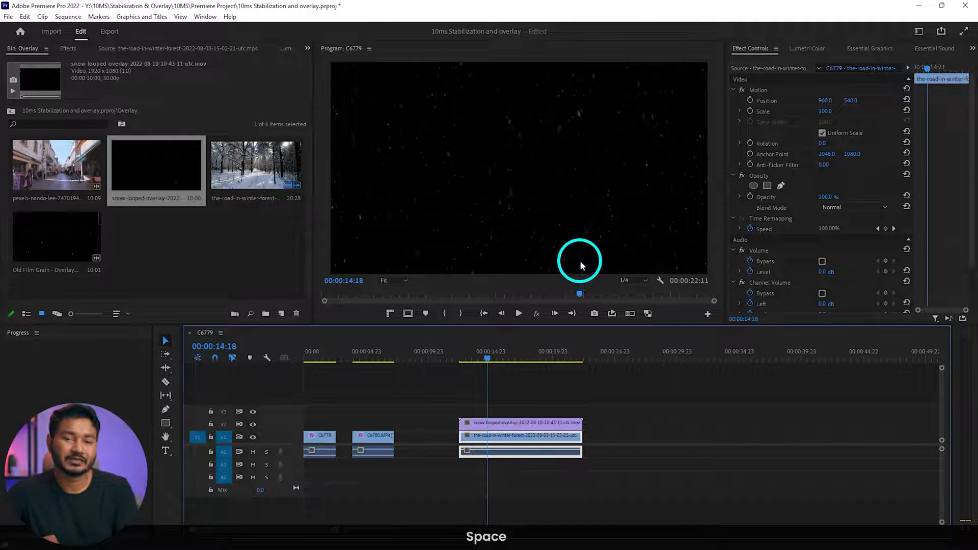
- Set the snow overlay's Blend Mode to Screen and play the blended snowfall over the forest clip
{"action": "left_click", "coordinate": [539, 424]}
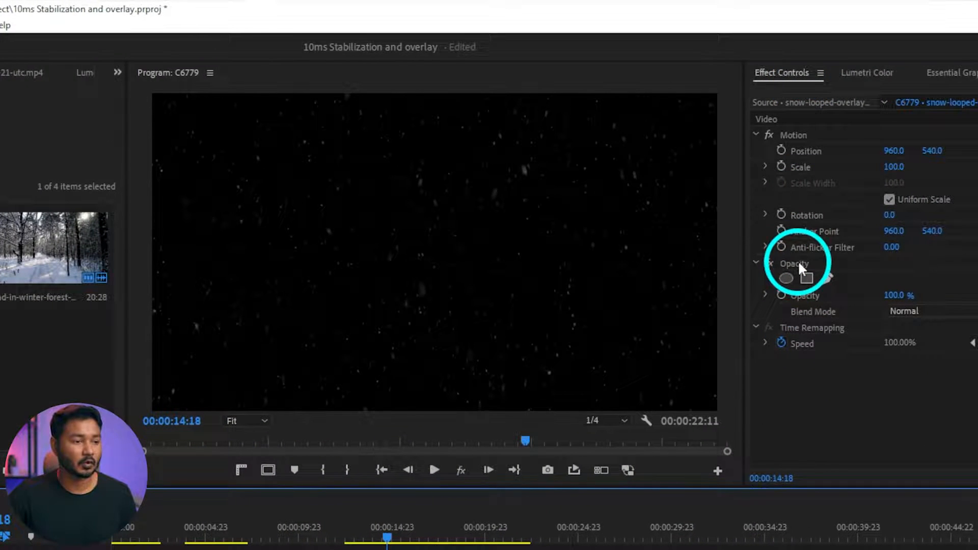
{"action": "left_click", "coordinate": [798, 263]}
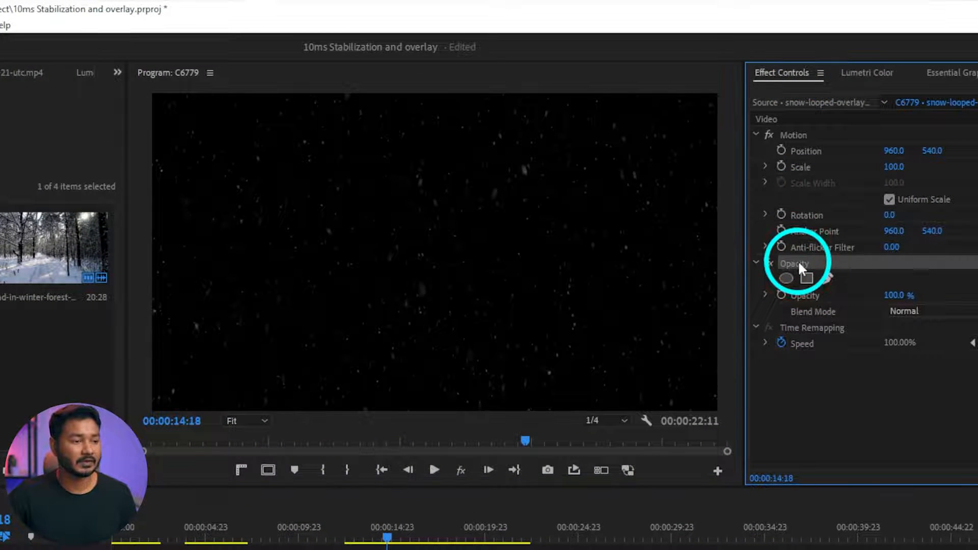
{"action": "left_click", "coordinate": [808, 309]}
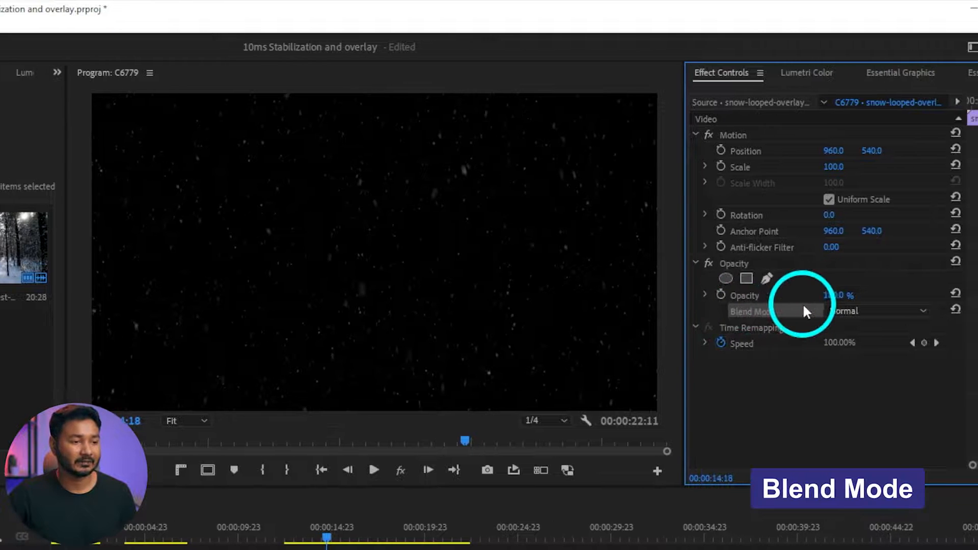
{"action": "left_click", "coordinate": [868, 310]}
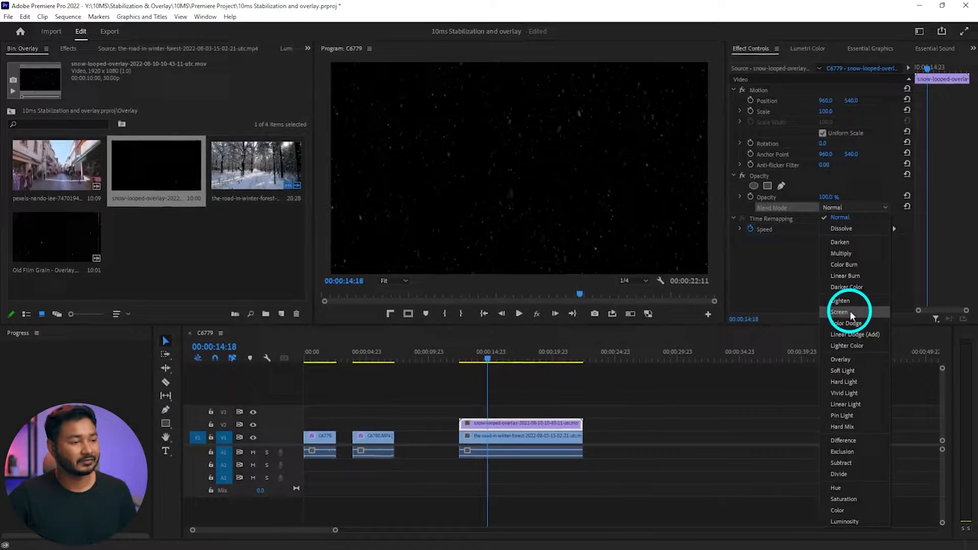
{"action": "left_click", "coordinate": [850, 311]}
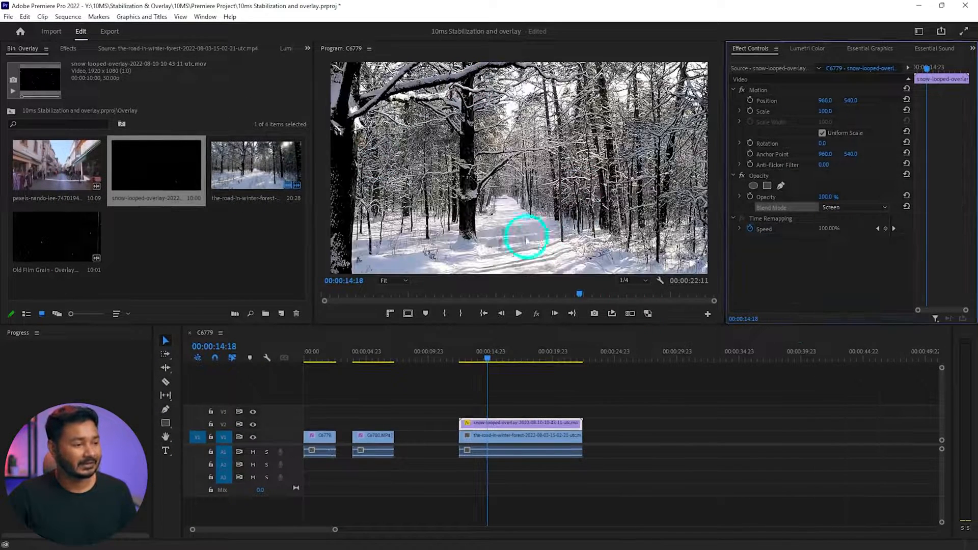
{"action": "key", "text": "space"}
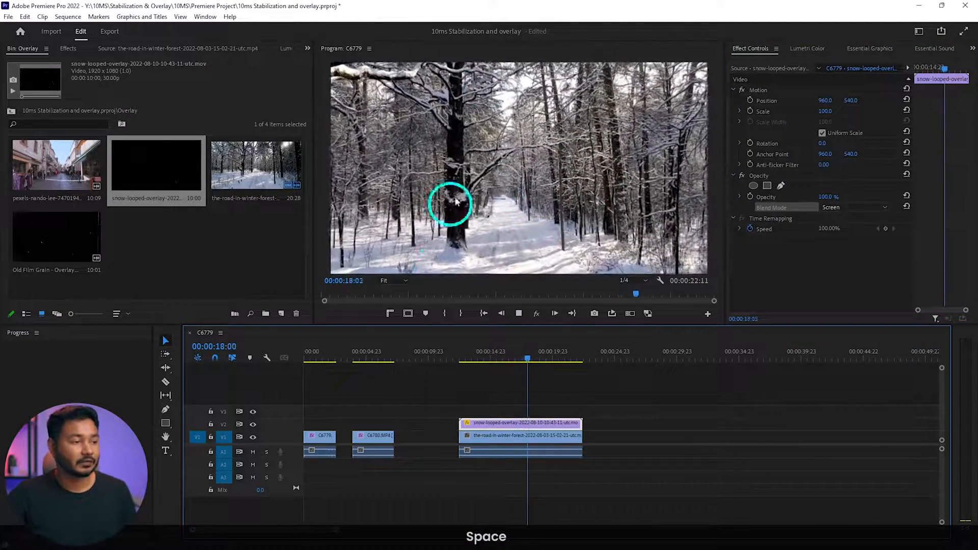
{"action": "key", "text": "space"}
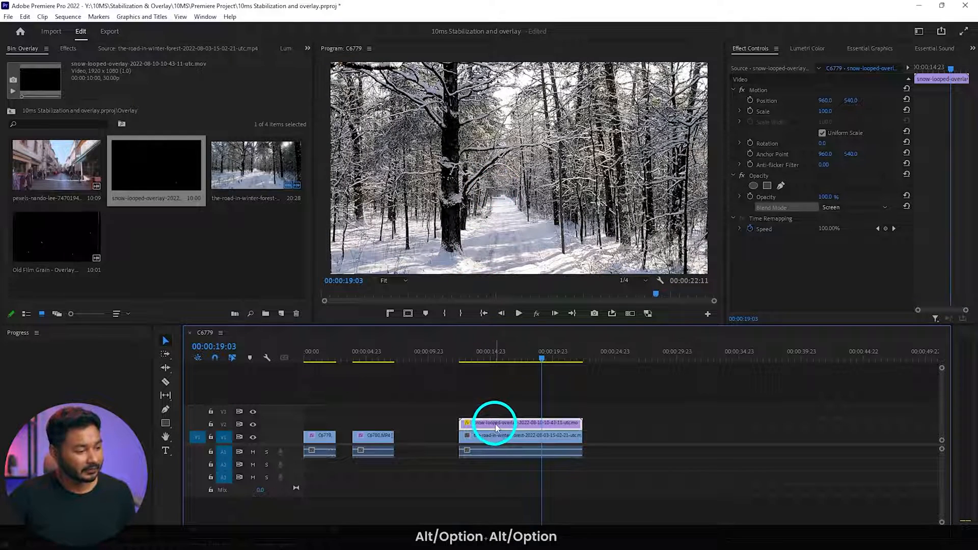
- Duplicate the snow overlay onto V3 and V4 to thicken the snowfall, and play the result from near the clip's start
{"action": "left_click_drag", "start_coordinate": [497, 427], "coordinate": [501, 406]}
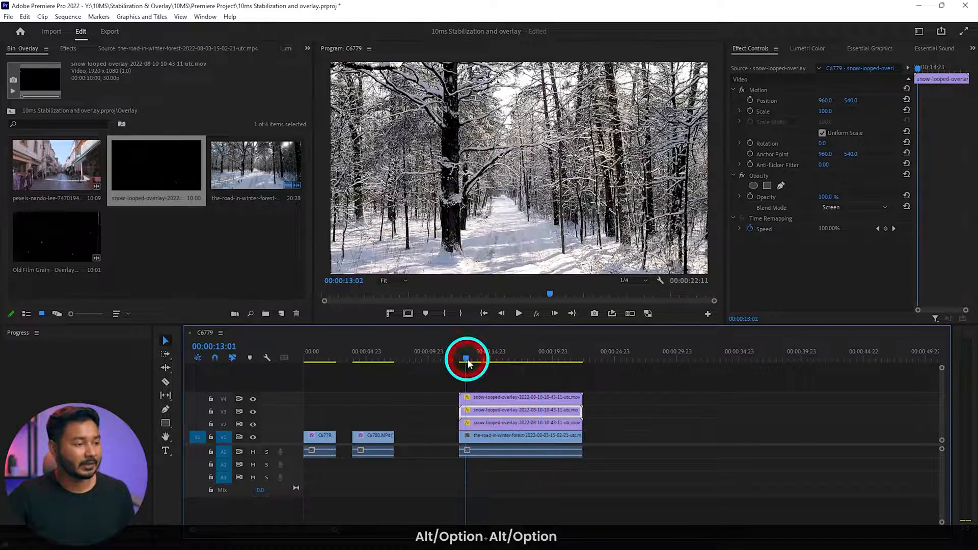
{"action": "key", "text": "space"}
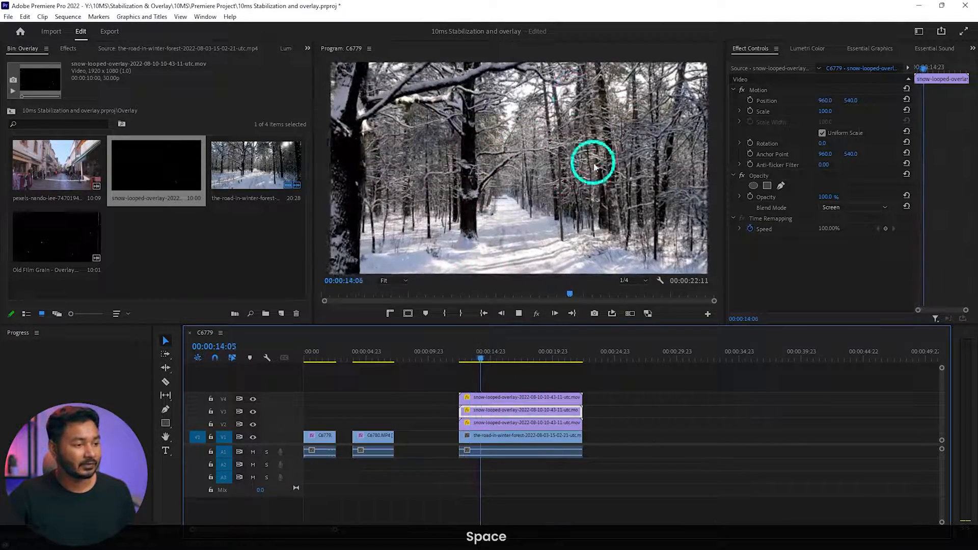
{"action": "key", "text": "space"}
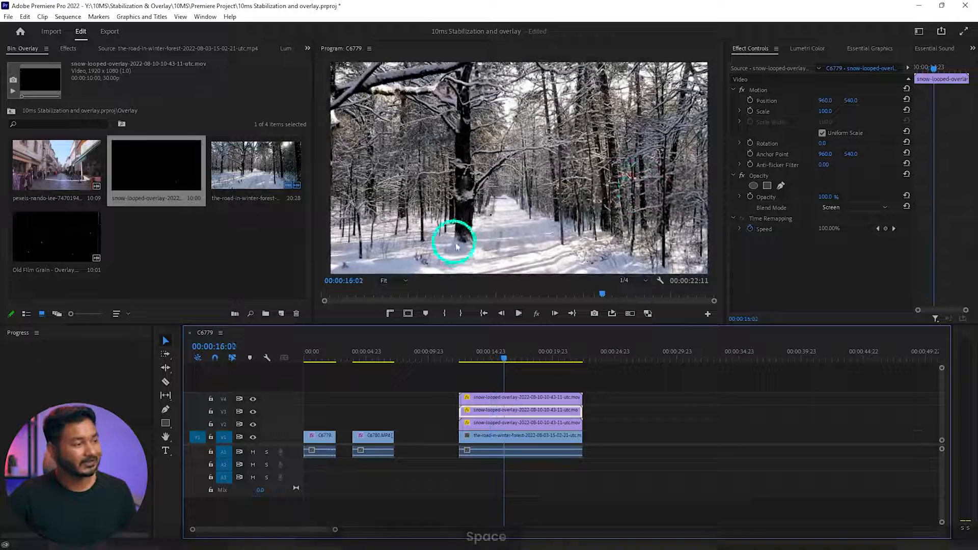
- Place the pexels street clip on V1 after the forest clips, leaving a gap, and play part of it
{"action": "left_click_drag", "start_coordinate": [59, 166], "coordinate": [630, 437]}
{"action": "left_click", "coordinate": [647, 357]}
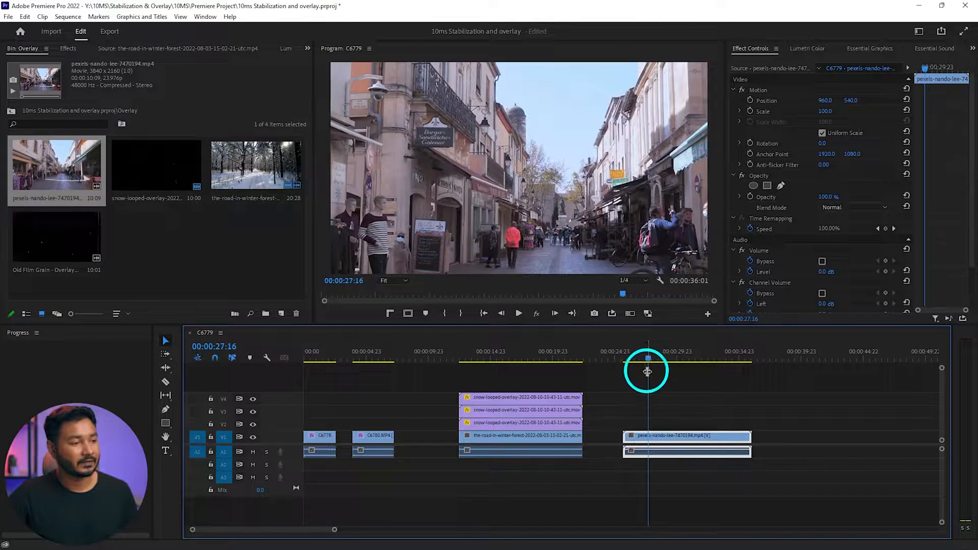
{"action": "key", "text": "space"}
{"action": "scroll", "coordinate": [662, 390], "scroll_direction": "down", "scroll_amount": 3}
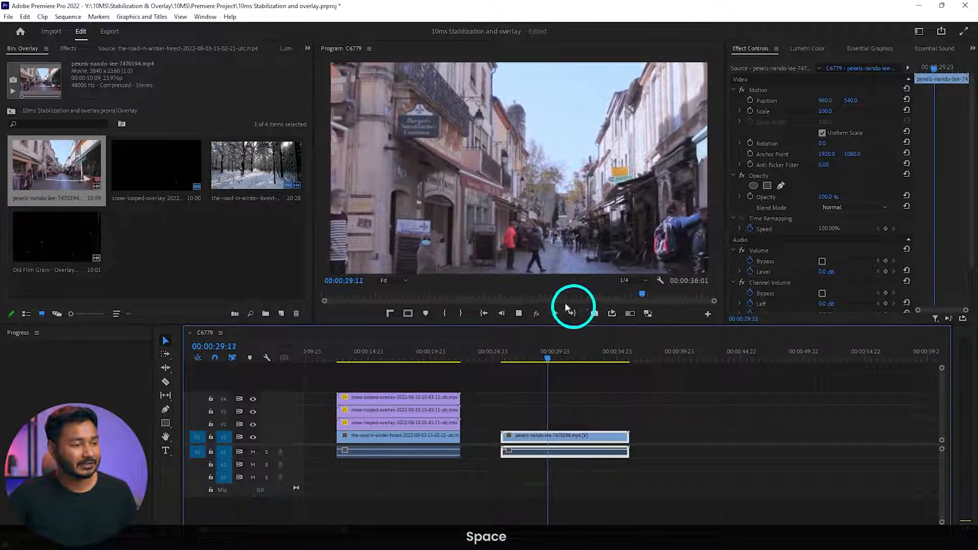
{"action": "key", "text": "space"}
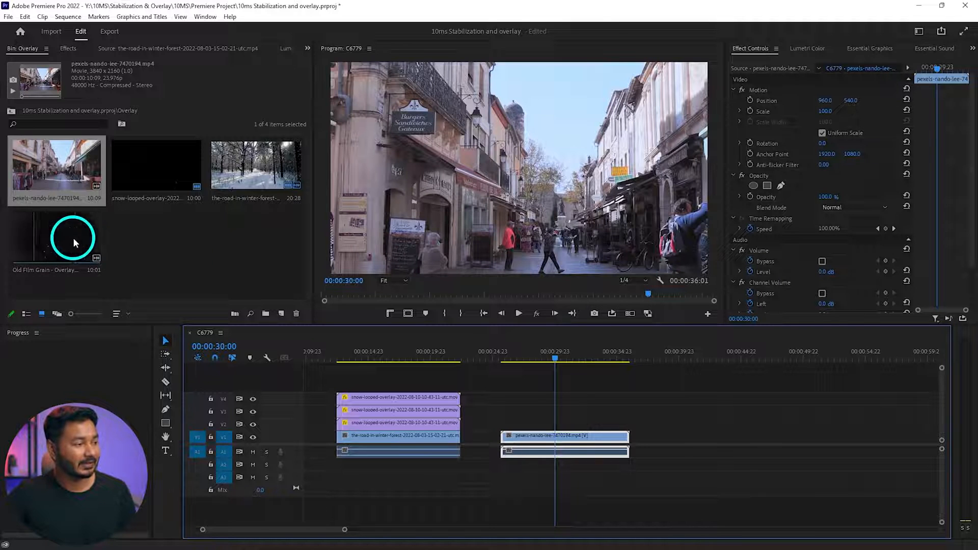
- Place Old Film Grain - Overlay.mp4 on V2 over the street clip, trim the street clip's end to match, and play the overlay
{"action": "left_click", "coordinate": [100, 261]}
{"action": "left_click_drag", "start_coordinate": [121, 270], "coordinate": [497, 428]}
{"action": "left_click_drag", "start_coordinate": [626, 438], "coordinate": [624, 438]}
{"action": "left_click", "coordinate": [563, 425]}
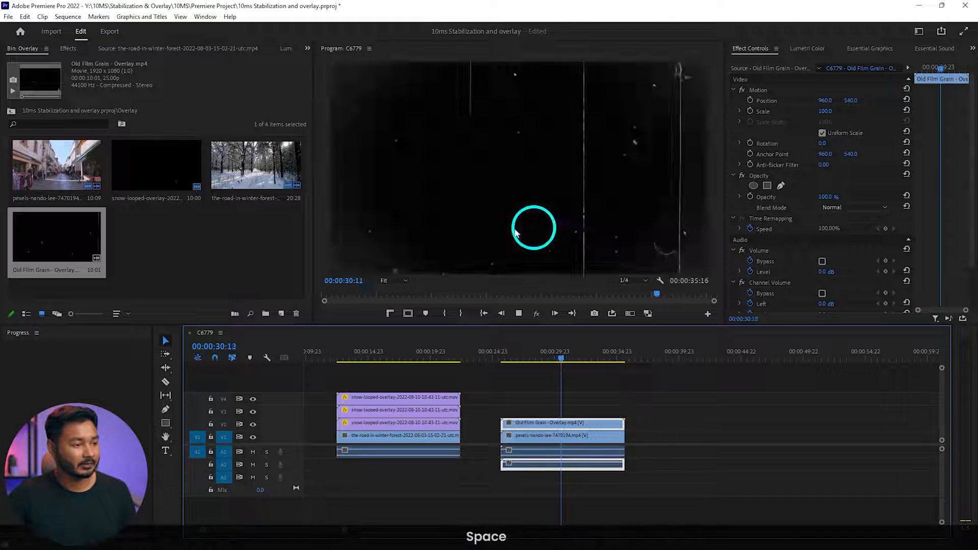
{"action": "key", "text": "space"}
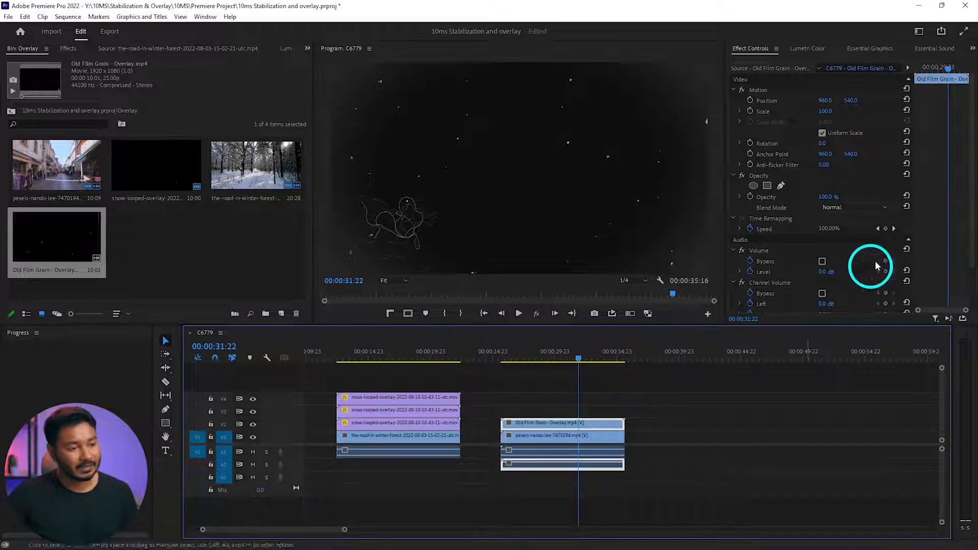
- Set the Old Film Grain overlay's Blend Mode to Screen and replay the street clip from near its start
{"action": "scroll", "coordinate": [782, 196], "scroll_direction": "down", "scroll_amount": 2}
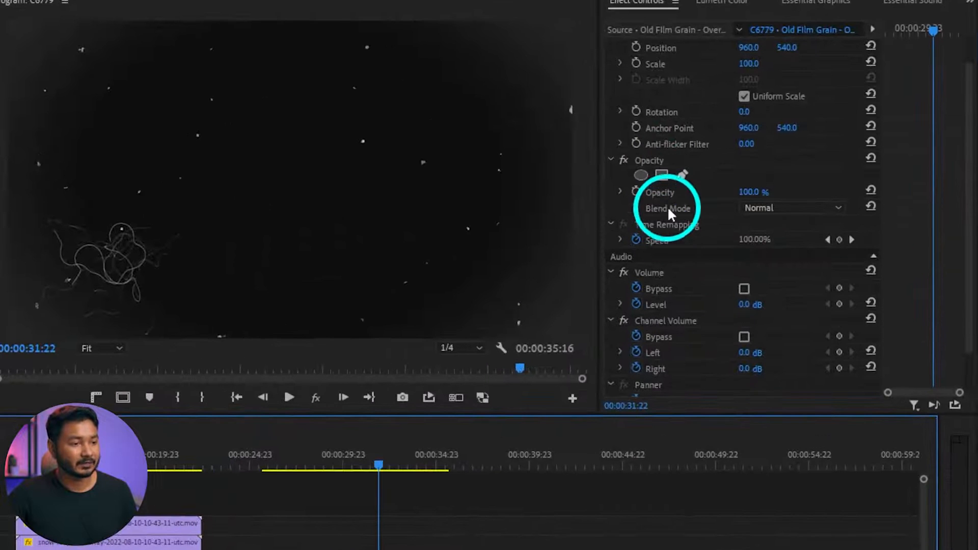
{"action": "left_click", "coordinate": [774, 208]}
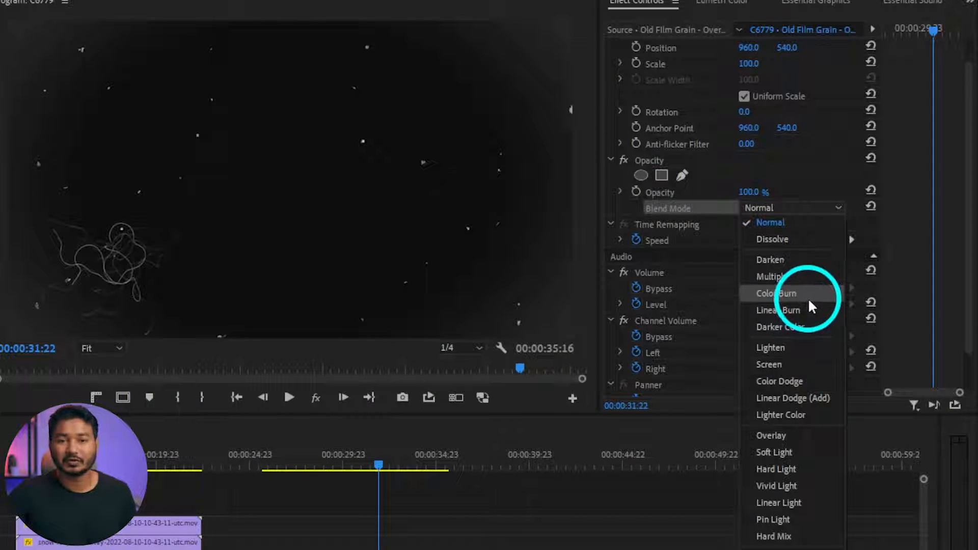
{"action": "left_click", "coordinate": [806, 363]}
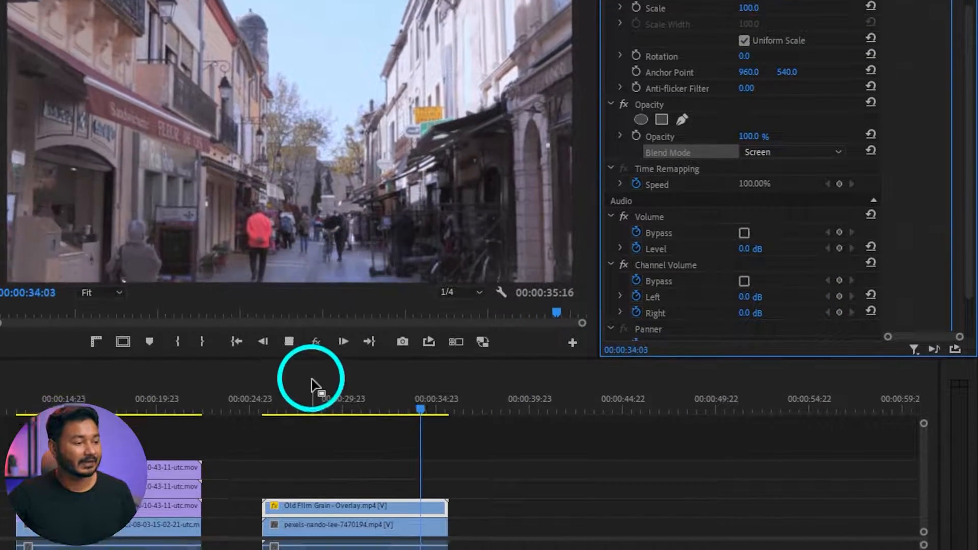
{"action": "key", "text": "space"}
{"action": "left_click", "coordinate": [283, 382]}
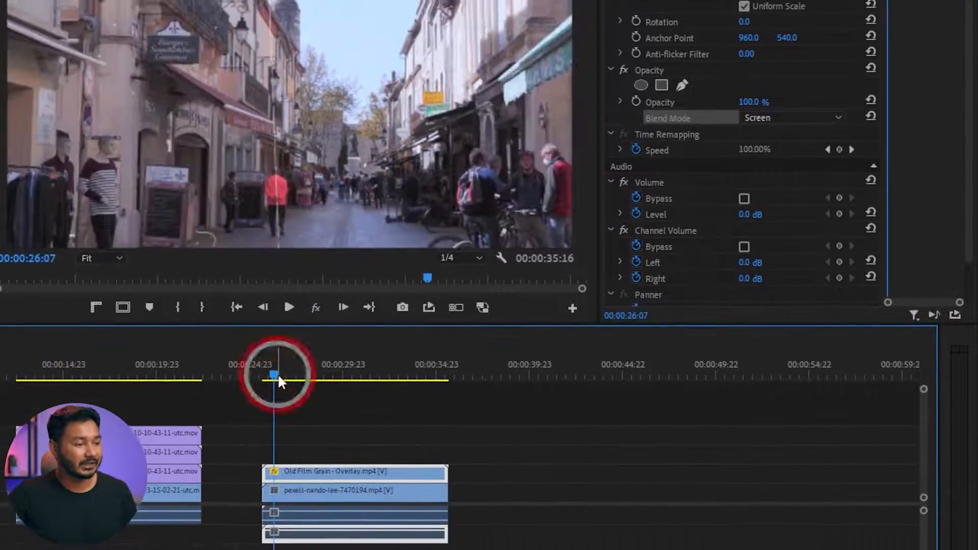
{"action": "key", "text": "space"}
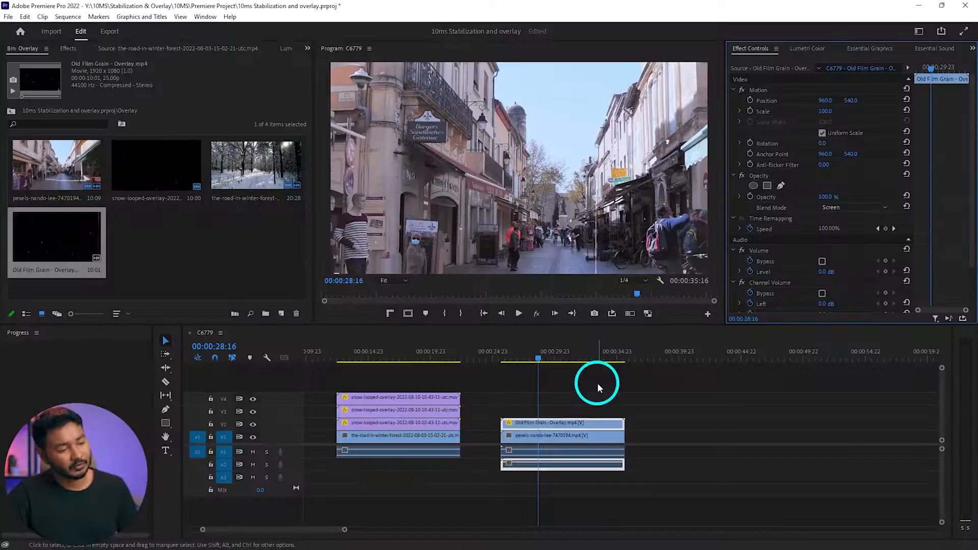
- Select the film grain overlay on V2, and switch the selection to the street clip beneath it on V1
{"action": "left_click", "coordinate": [545, 425]}
{"action": "left_click", "coordinate": [352, 368]}
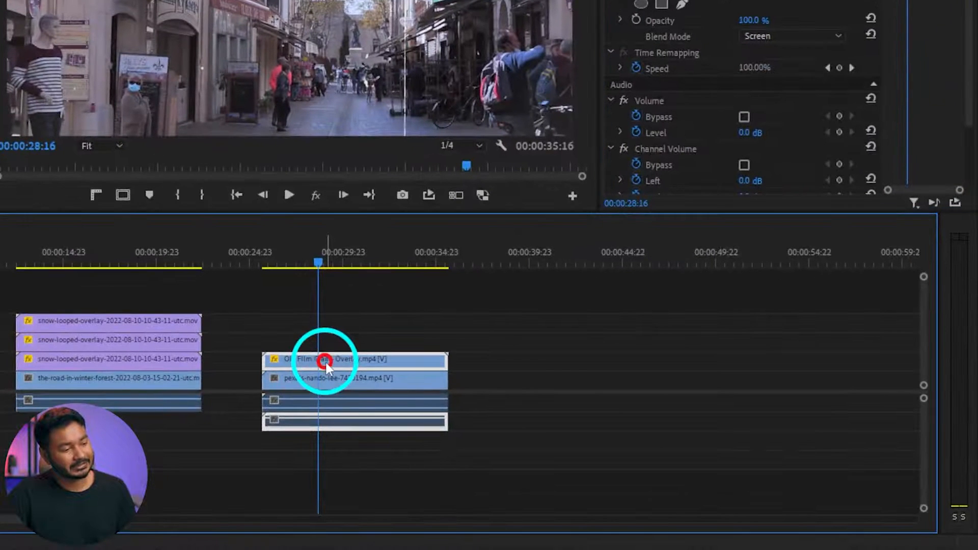
{"action": "mouse_move", "coordinate": [326, 362]}
{"action": "left_mouse_down"}
{"action": "mouse_move", "coordinate": [332, 333]}
{"action": "mouse_move", "coordinate": [319, 360]}
{"action": "left_mouse_up"}
{"action": "left_click", "coordinate": [312, 383]}
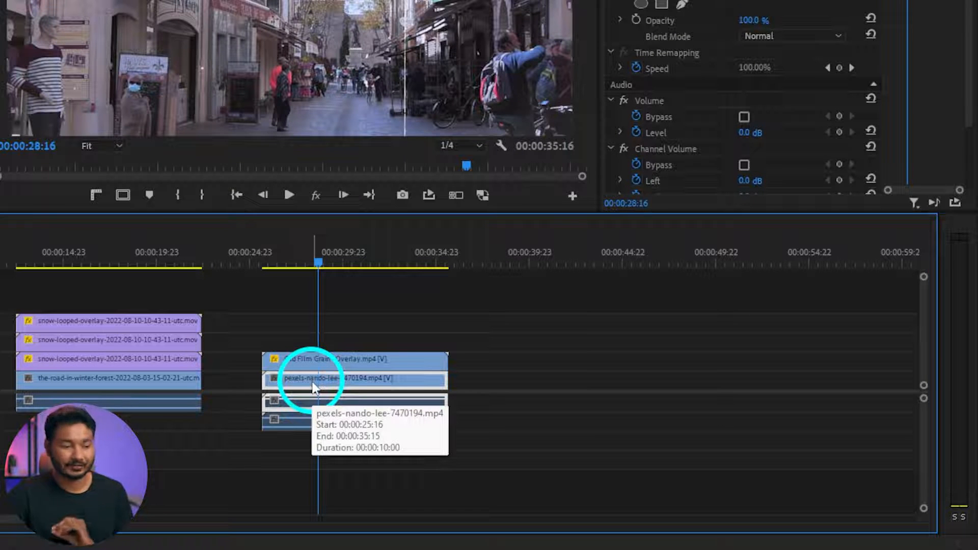
- Select the Old Film Grain overlay on V2 and try the Overlay, Soft Light, Hard Light and Hard Mix blend modes on it
{"action": "left_click", "coordinate": [332, 354]}
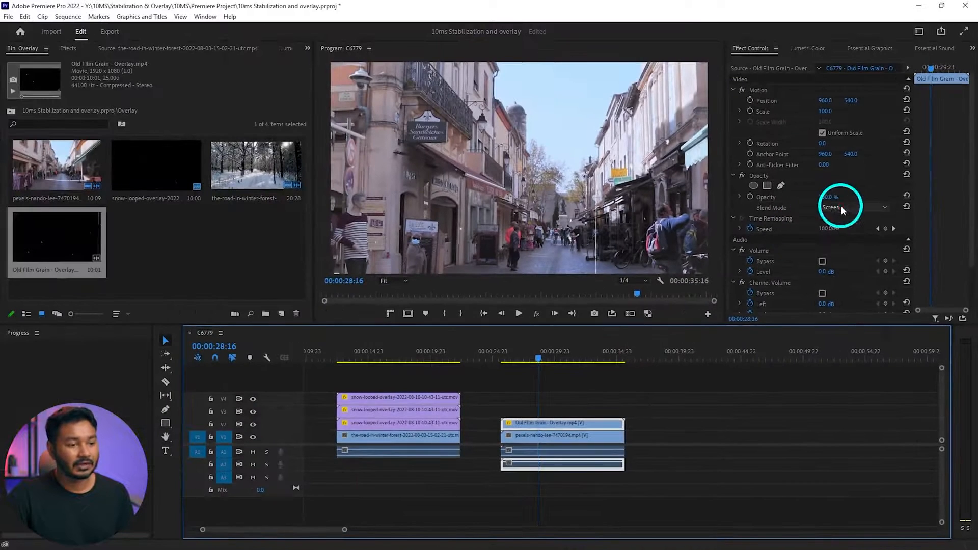
{"action": "left_click", "coordinate": [774, 35]}
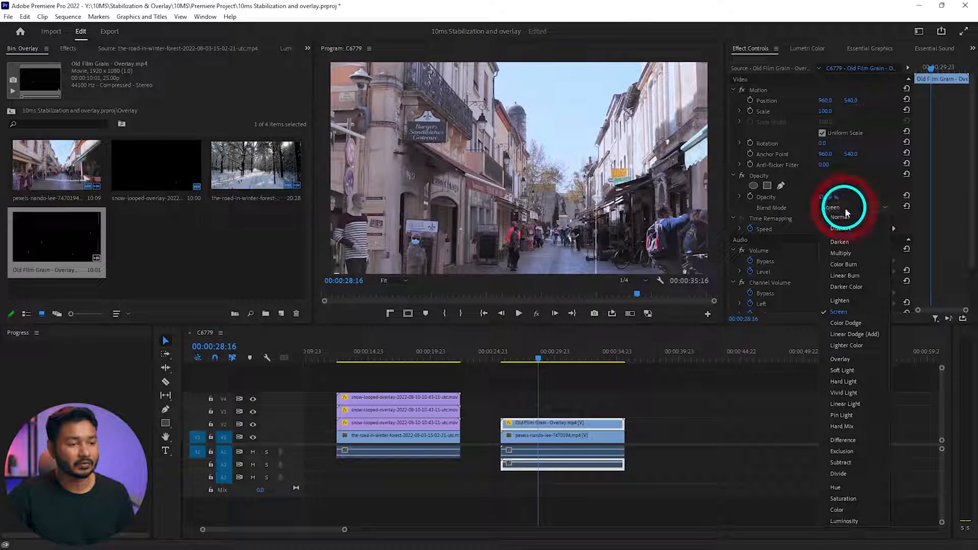
{"action": "left_click", "coordinate": [858, 359]}
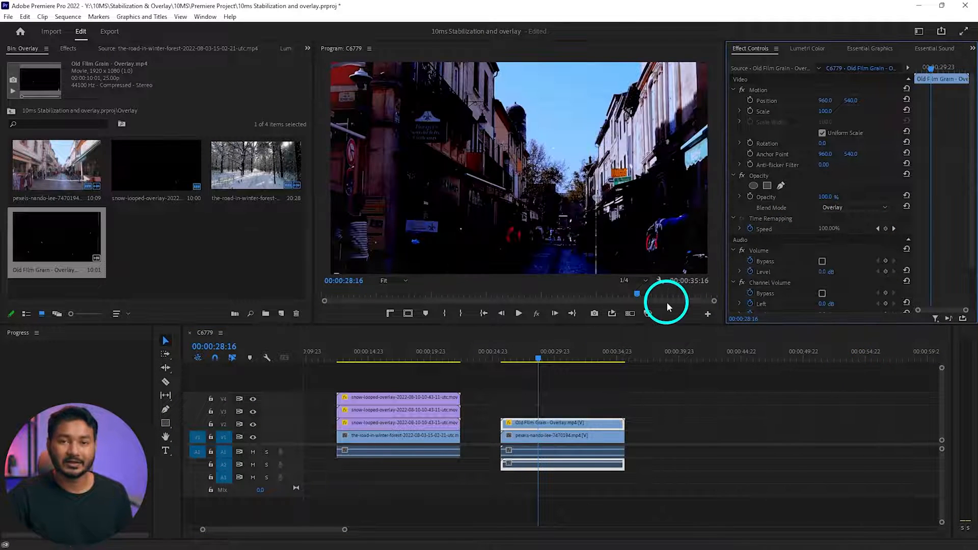
{"action": "scroll", "coordinate": [848, 207], "scroll_direction": "down", "scroll_amount": 1}
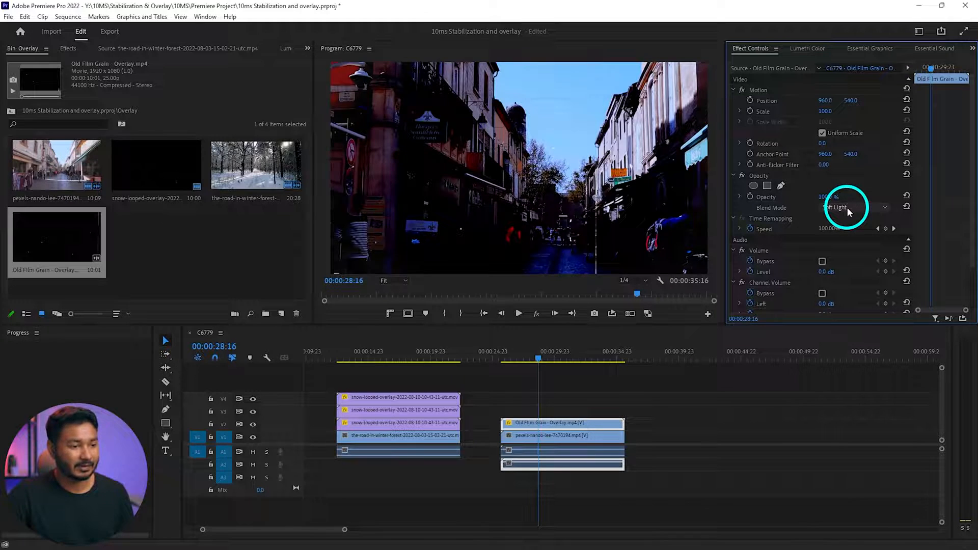
{"action": "scroll", "coordinate": [848, 207], "scroll_direction": "down", "scroll_amount": 1}
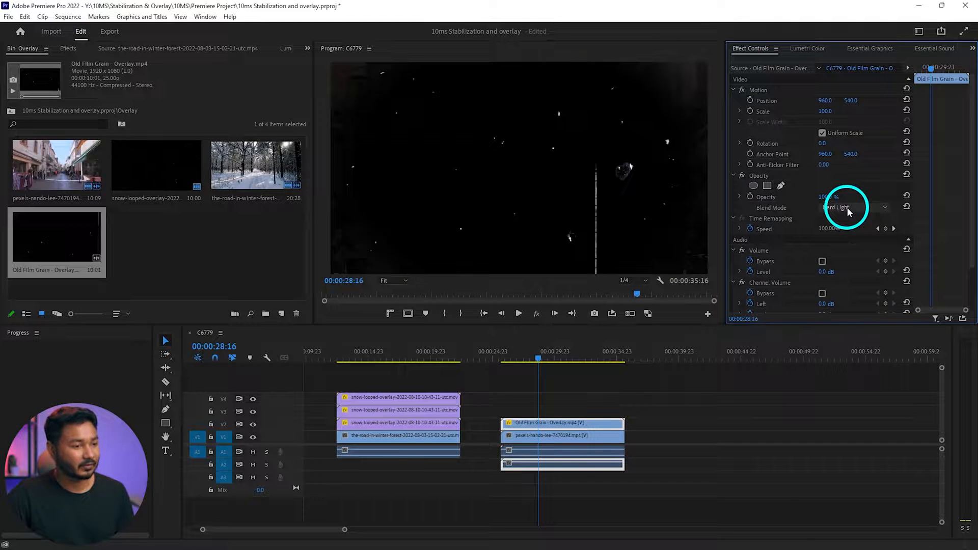
{"action": "scroll", "coordinate": [847, 207], "scroll_direction": "down", "scroll_amount": 2}
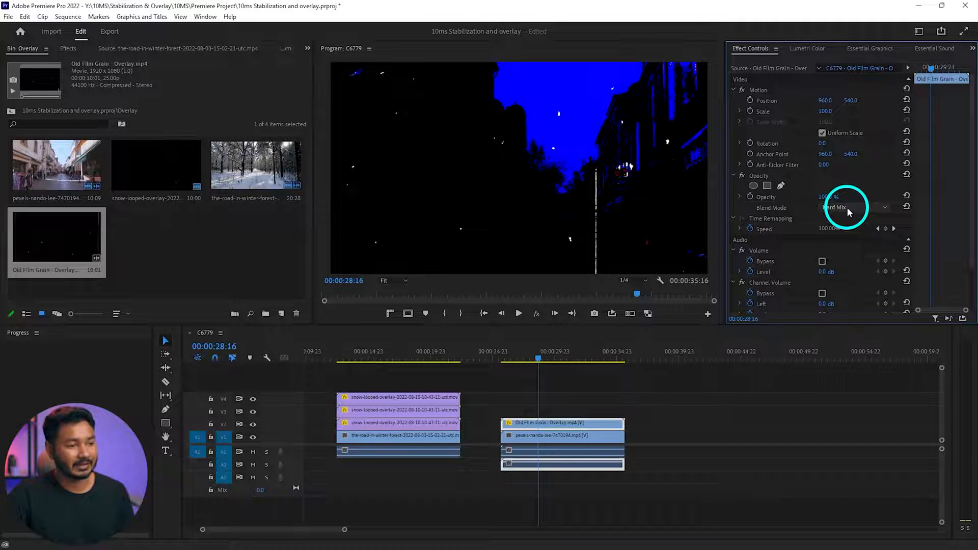
- Set the Old Film Grain overlay's Blend Mode to Normal
{"action": "left_click", "coordinate": [848, 207]}
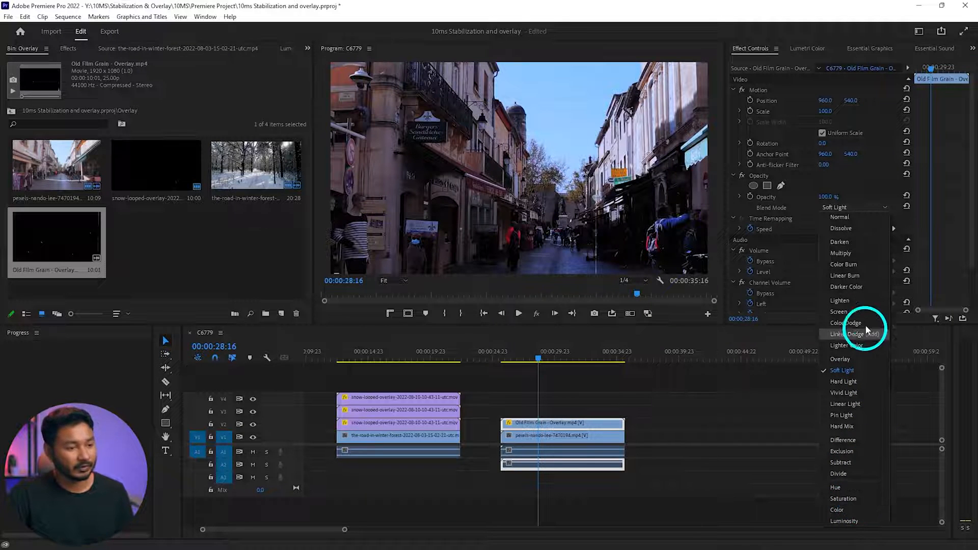
{"action": "left_click", "coordinate": [533, 426]}
{"action": "left_click", "coordinate": [869, 207]}
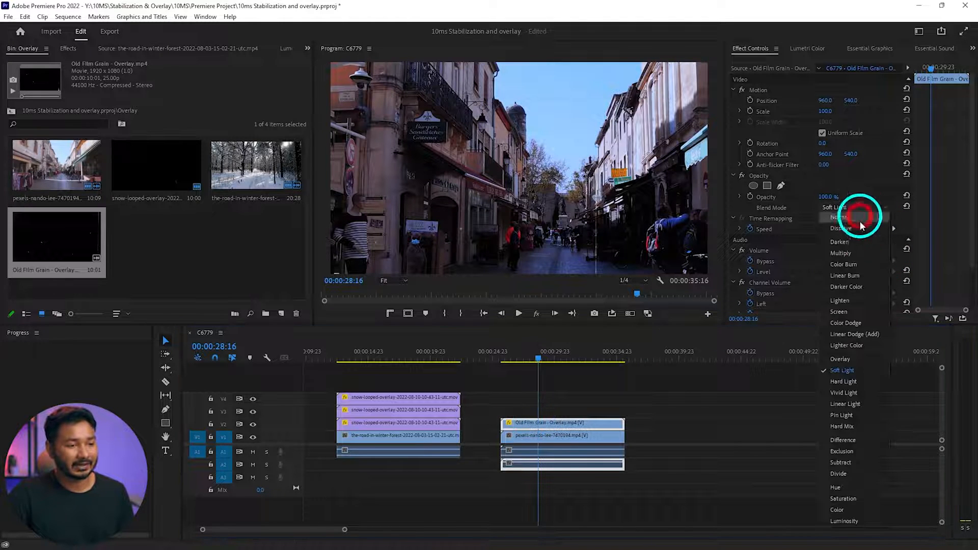
{"action": "left_click", "coordinate": [848, 217]}
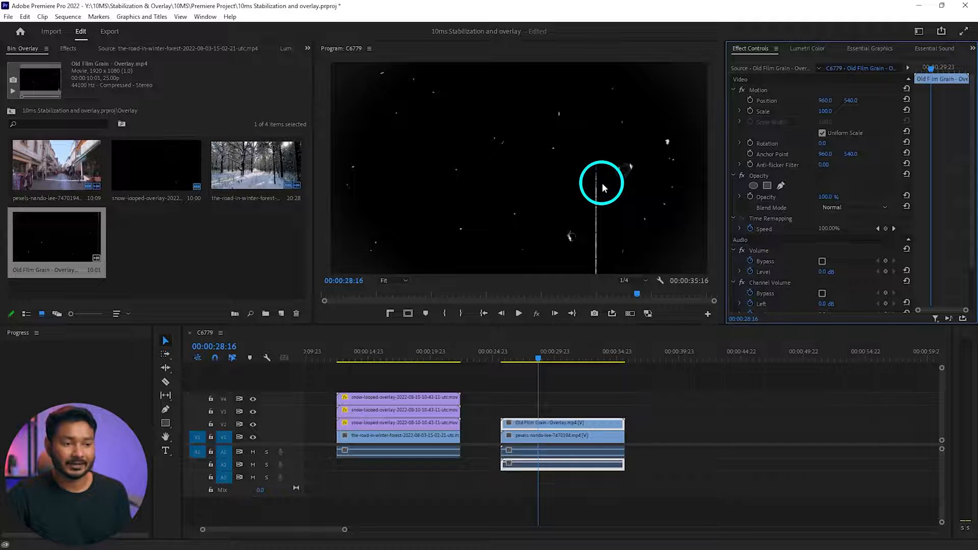
- Try the Lighten blend mode on the film grain overlay, and change it to Screen
{"action": "left_click", "coordinate": [838, 206]}
{"action": "key", "text": "Escape"}
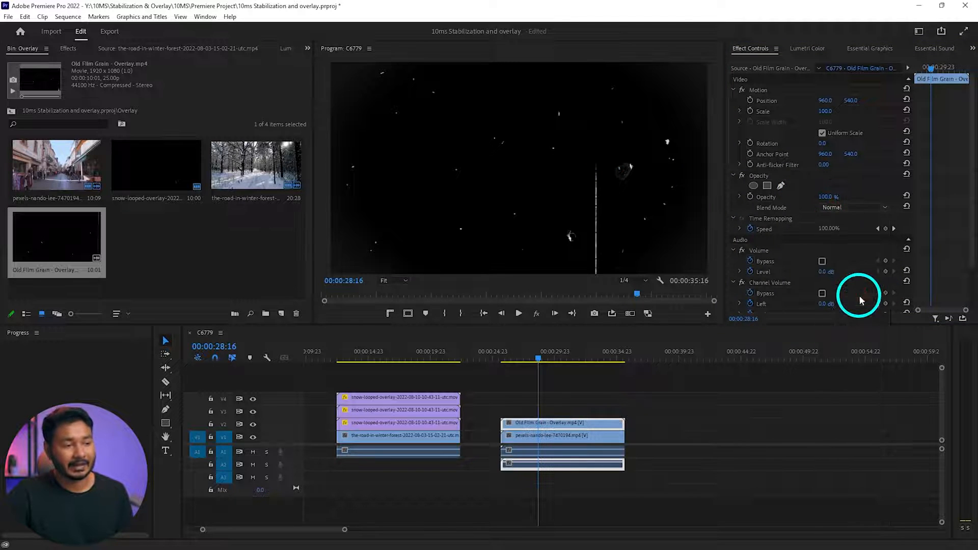
{"action": "left_click", "coordinate": [839, 206]}
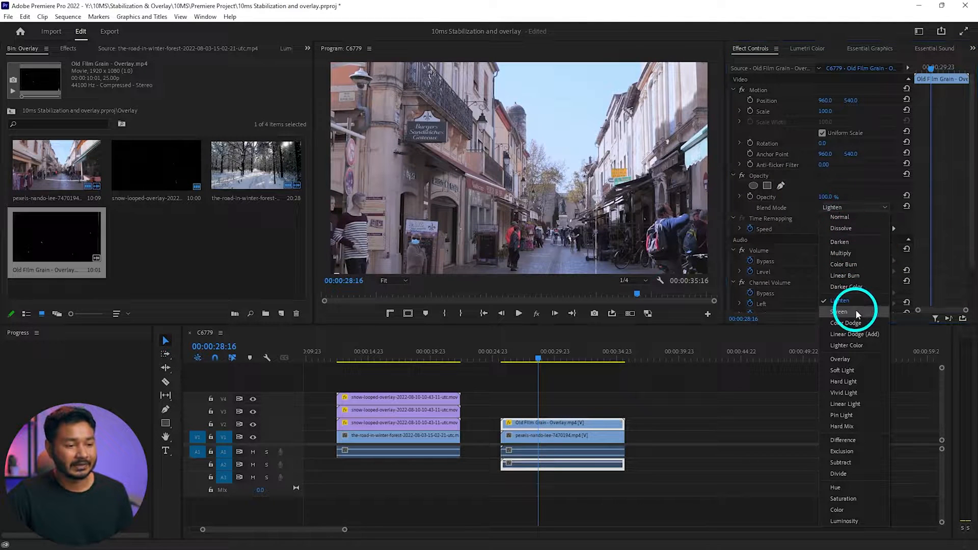
{"action": "left_click", "coordinate": [855, 310]}
- Preview the film grain overlay in Linear Dodge (Add) with a short playback, and set its Blend Mode back to Screen
{"action": "left_click", "coordinate": [857, 204]}
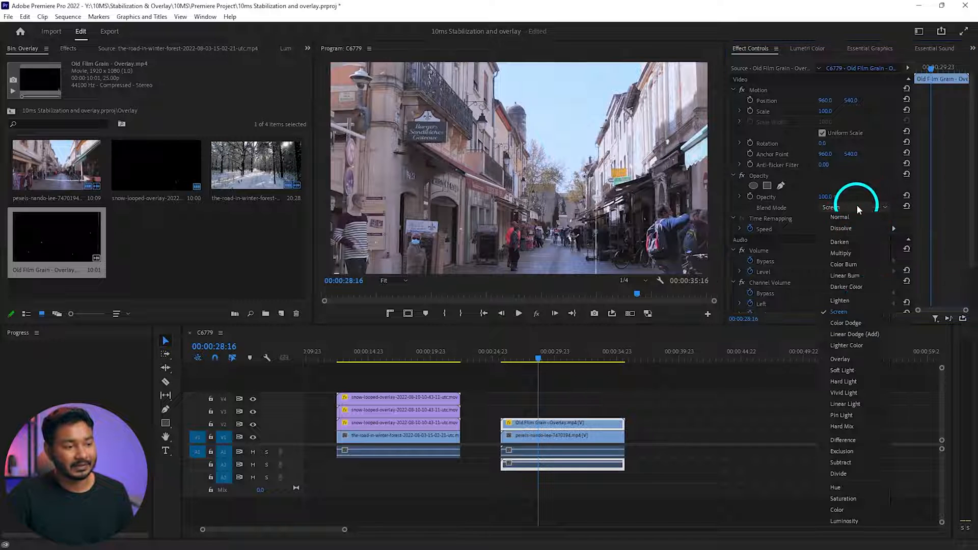
{"action": "left_click", "coordinate": [863, 334]}
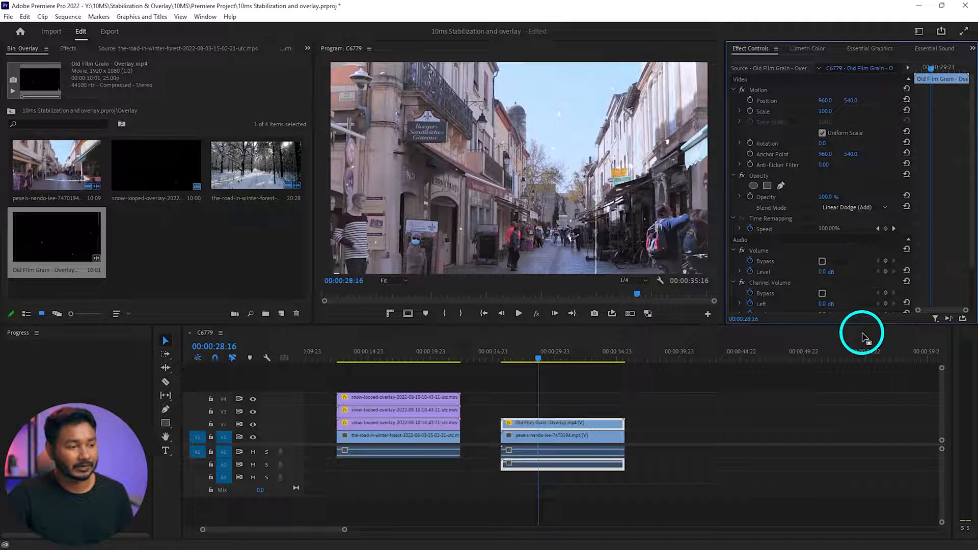
{"action": "key", "text": "space"}
{"action": "key", "text": "space"}
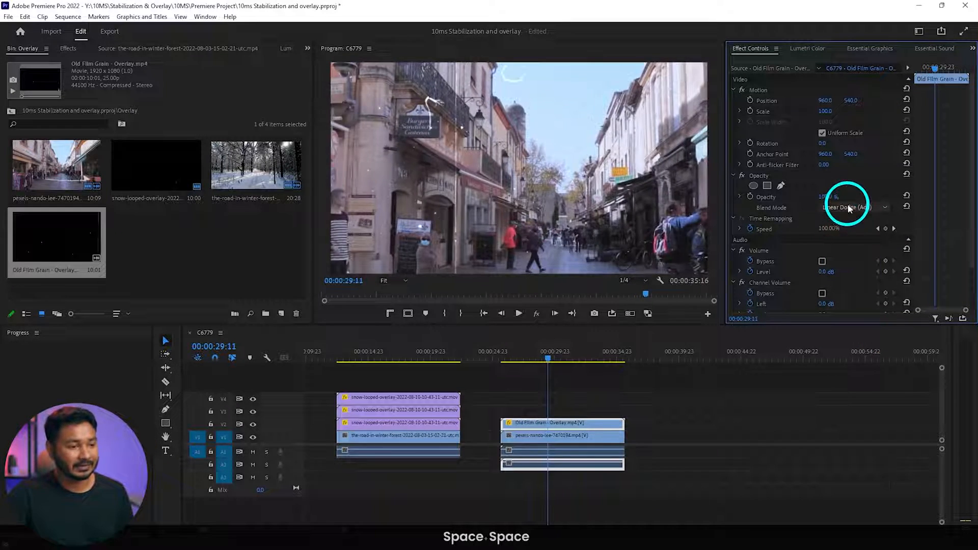
{"action": "left_click", "coordinate": [847, 203]}
{"action": "left_click", "coordinate": [850, 311]}
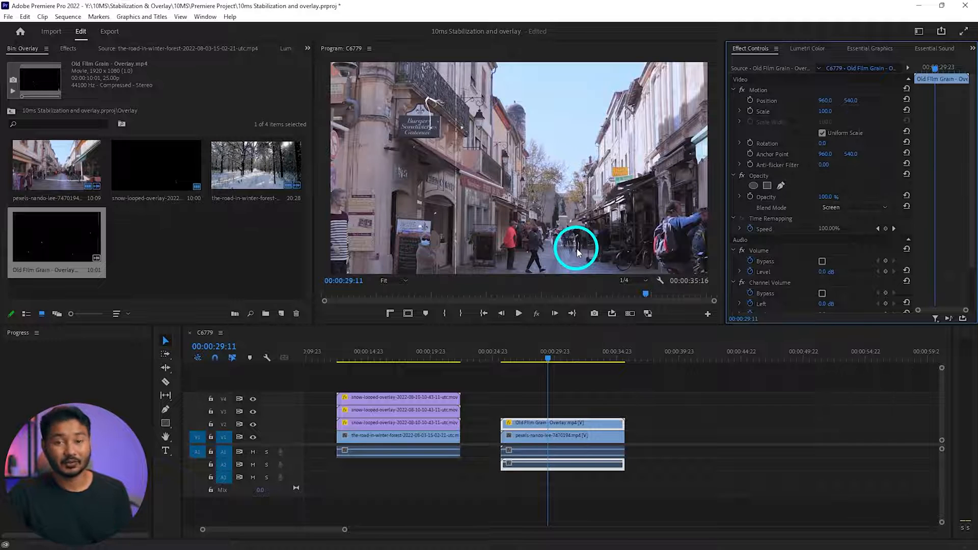
- Set the film grain overlay's Blend Mode to Multiply and cycle through Darker Color to Linear Dodge (Add)
{"action": "left_click", "coordinate": [851, 208]}
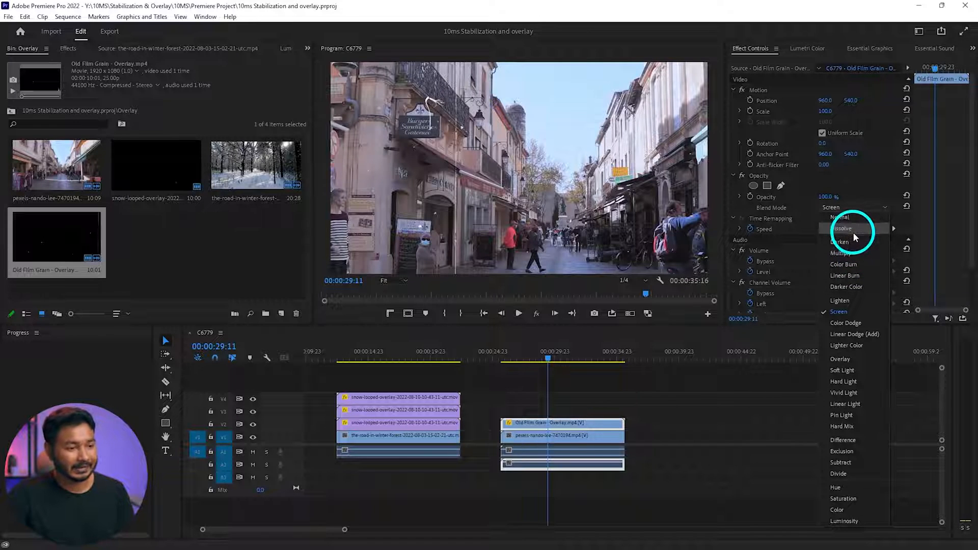
{"action": "left_click", "coordinate": [853, 252]}
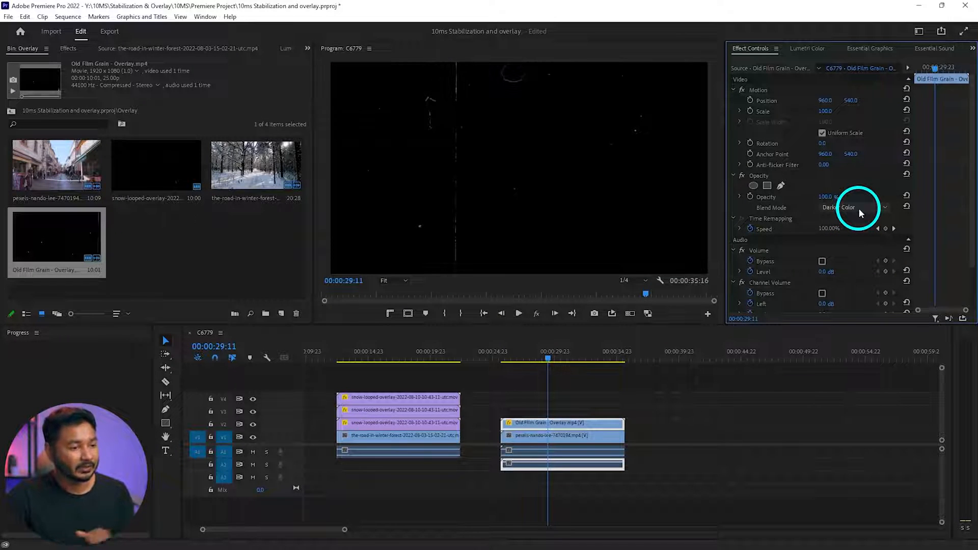
{"action": "scroll", "coordinate": [859, 209], "scroll_direction": "down", "scroll_amount": 1}
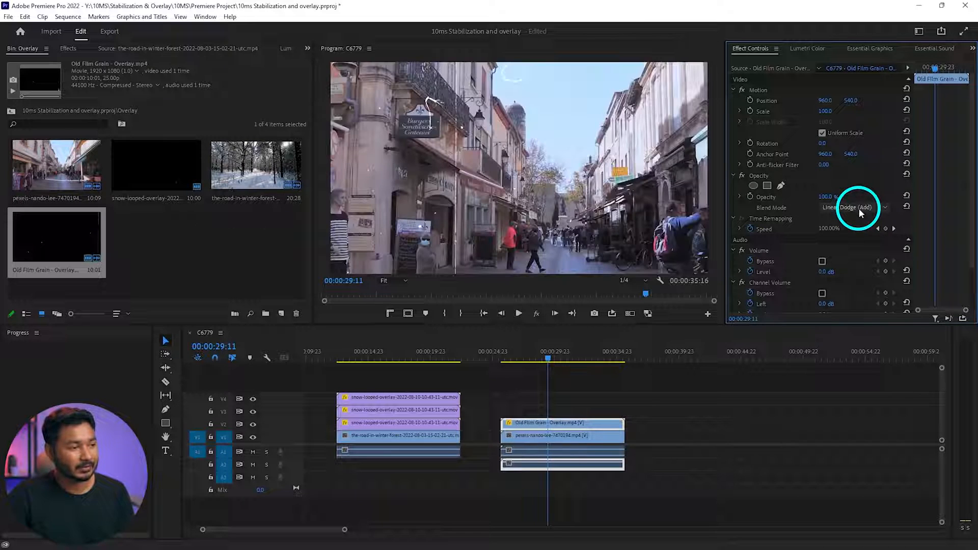